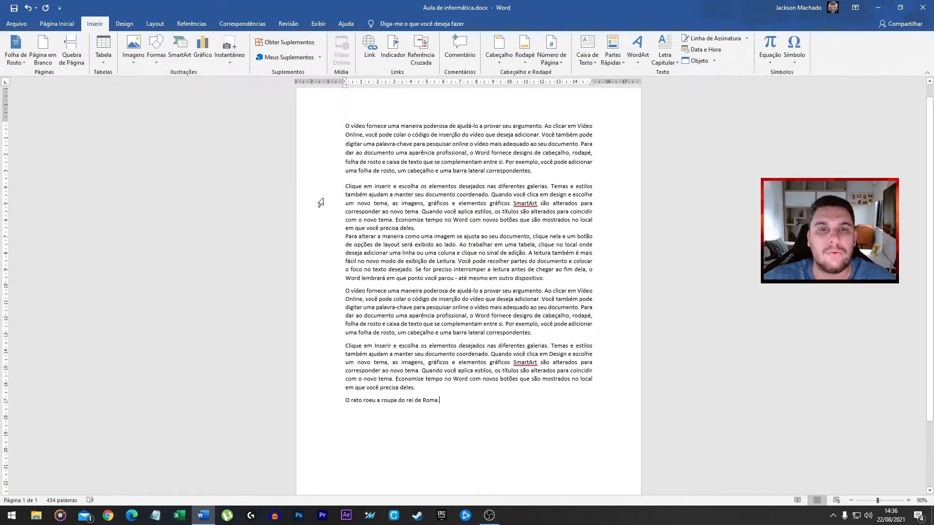
# - Insert the picture Logo Frame 2.png from this device before the second paragraph, which starts with "Clique em inserir"
pyautogui.scroll(-1, 404, 257)
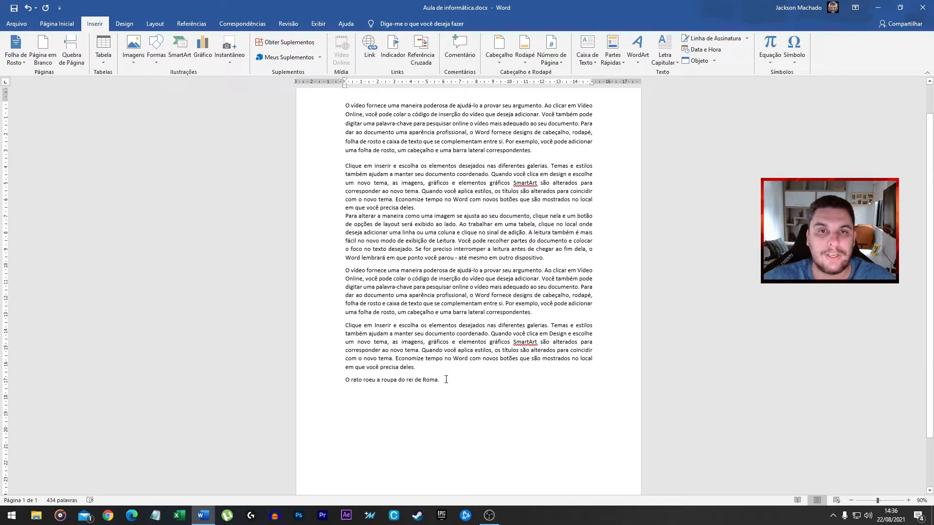
pyautogui.scroll(1, 446, 382)
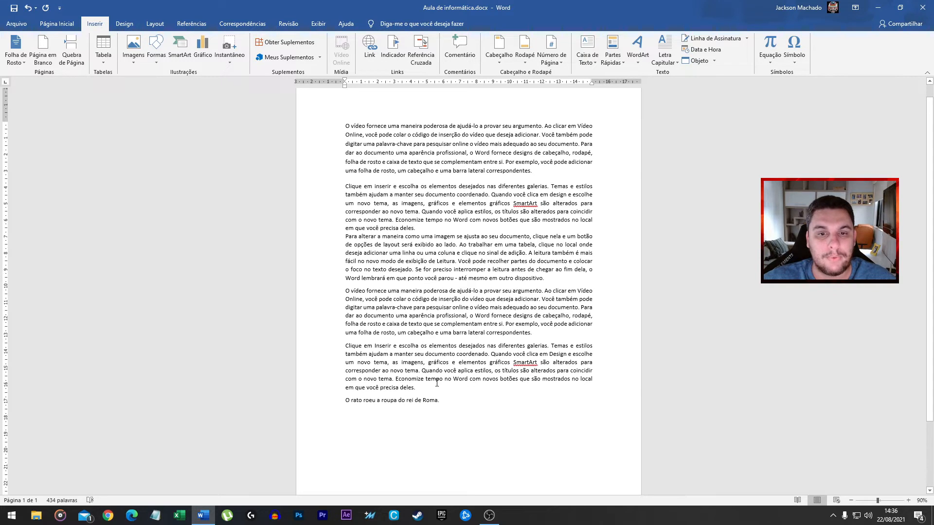
pyautogui.click(345, 186)
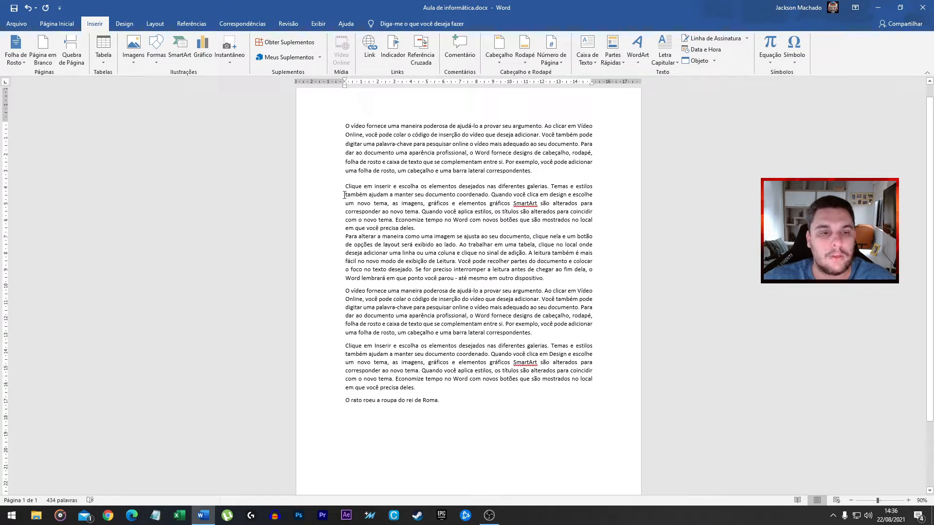
pyautogui.click(131, 58)
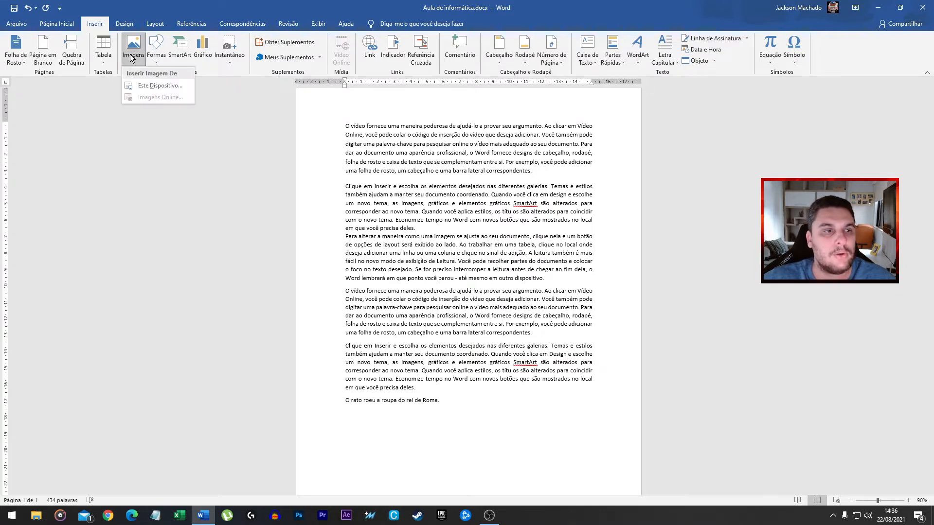
pyautogui.click(157, 86)
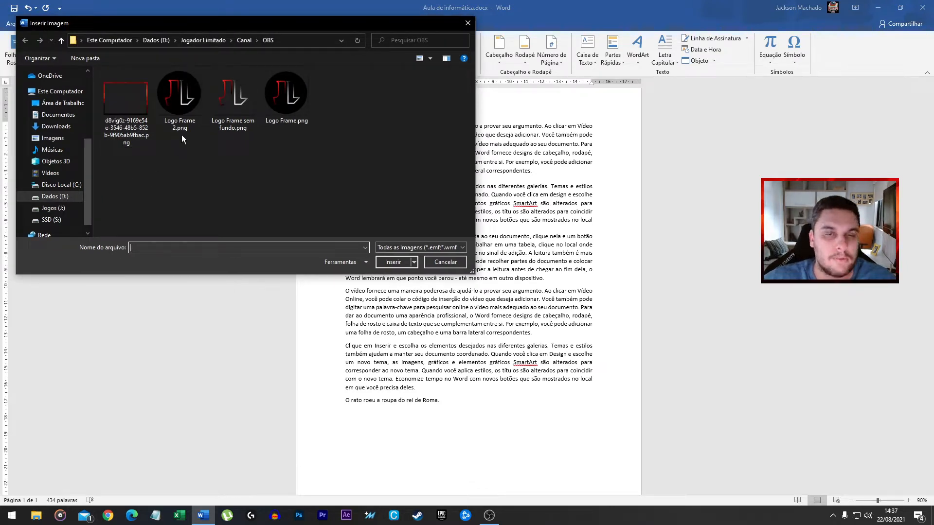
pyautogui.click(183, 103)
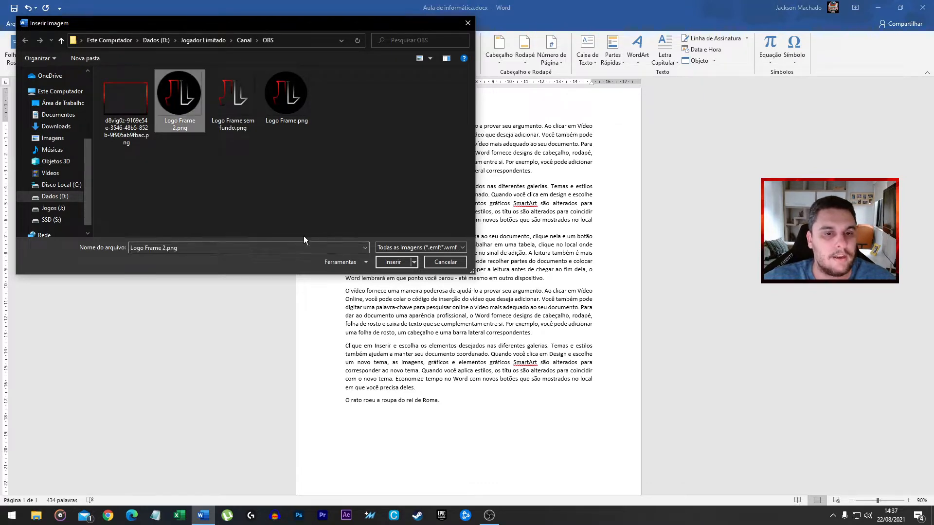
pyautogui.click(390, 265)
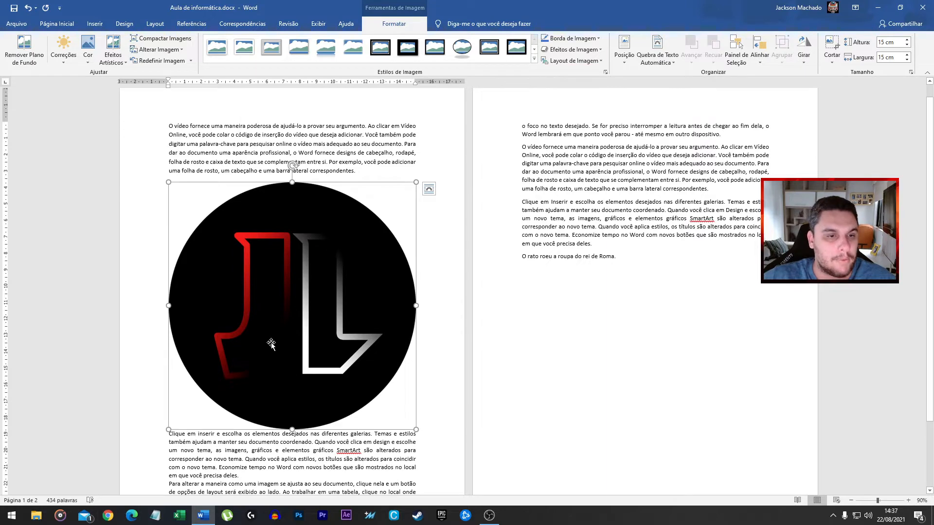
pyautogui.scroll(-1, 267, 326)
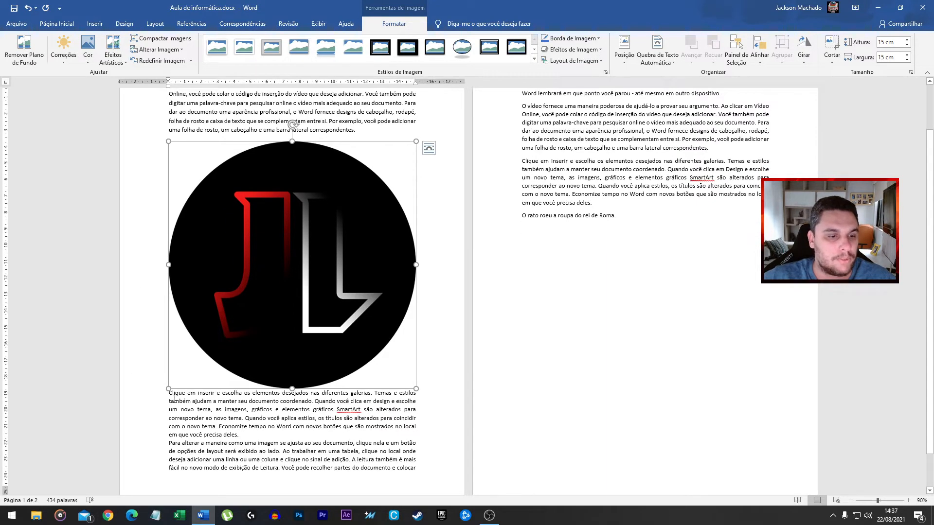
pyautogui.scroll(1, 229, 178)
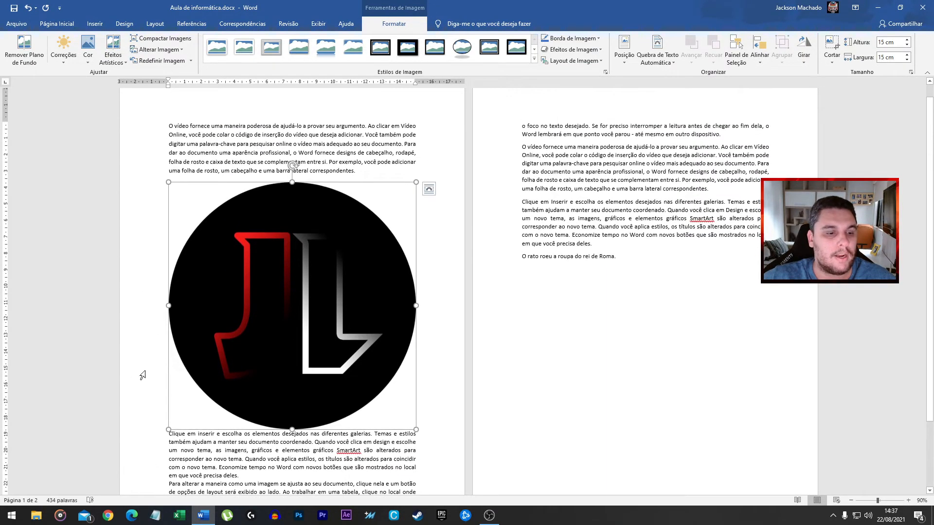
pyautogui.click(166, 433)
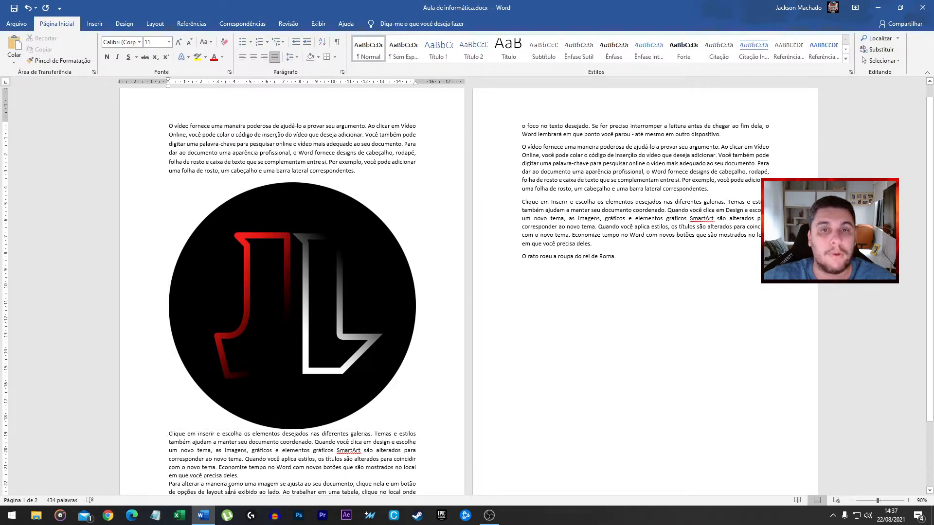
# - Shrink the inserted logo proportionally to about 10.5 cm high and wide
pyautogui.click(297, 270)
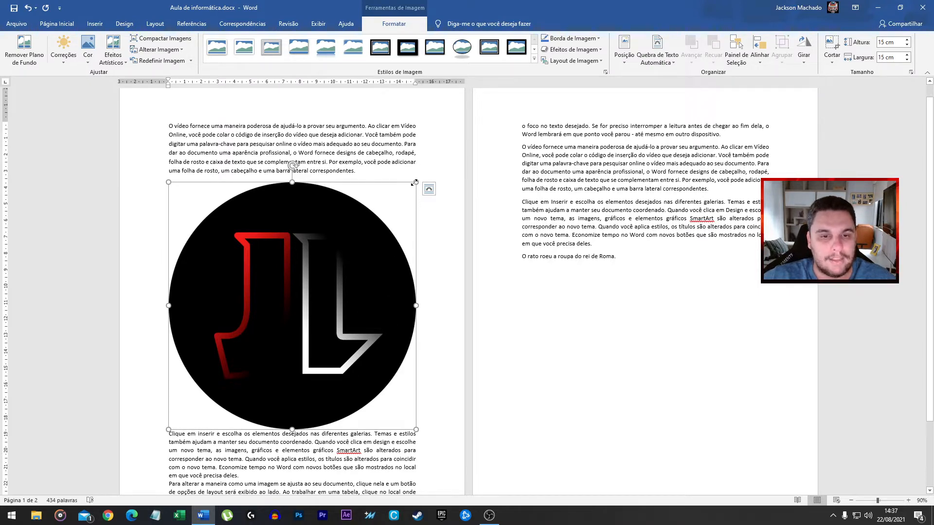
pyautogui.moveTo(415, 182); pyautogui.dragTo(358, 285)
pyautogui.moveTo(264, 388); pyautogui.dragTo(264, 364)
pyautogui.hotkey('ctrl', 'z')
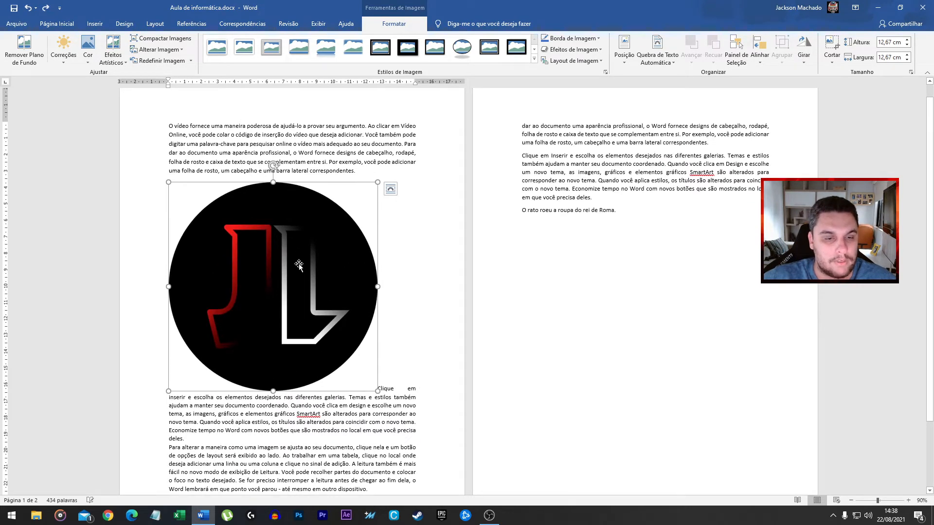
pyautogui.moveTo(378, 182); pyautogui.dragTo(321, 227)
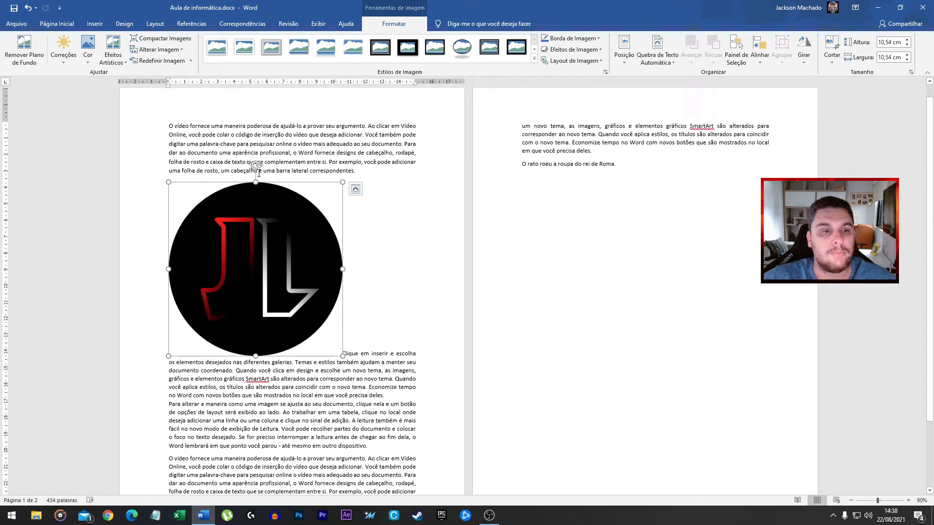
# - Rotate the logo upside down and shrink it proportionally to about 7.8 cm high and wide
pyautogui.moveTo(256, 166); pyautogui.dragTo(253, 334)
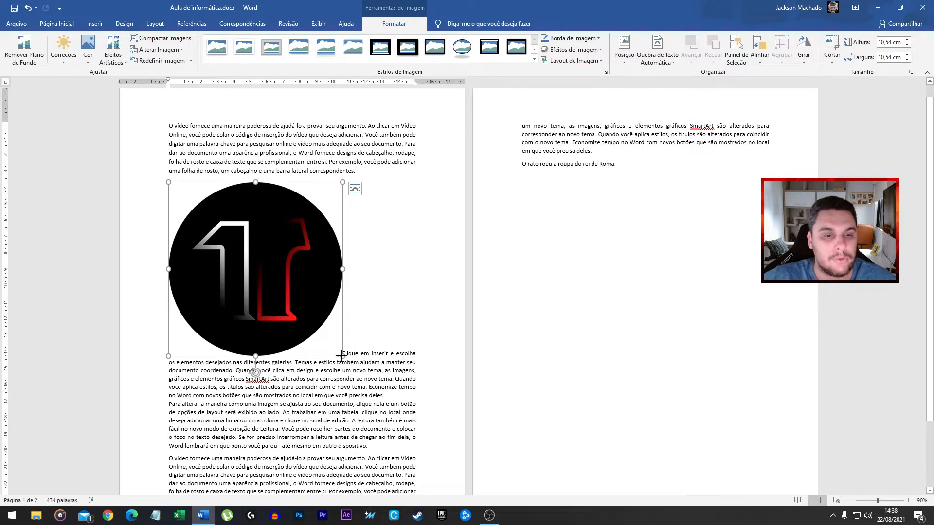
pyautogui.moveTo(340, 356); pyautogui.dragTo(302, 315)
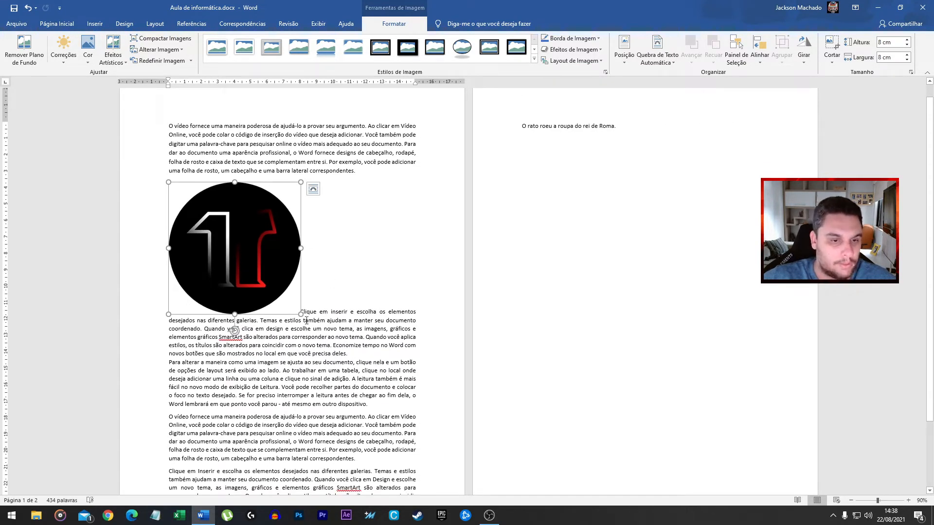
pyautogui.moveTo(299, 314); pyautogui.dragTo(296, 310)
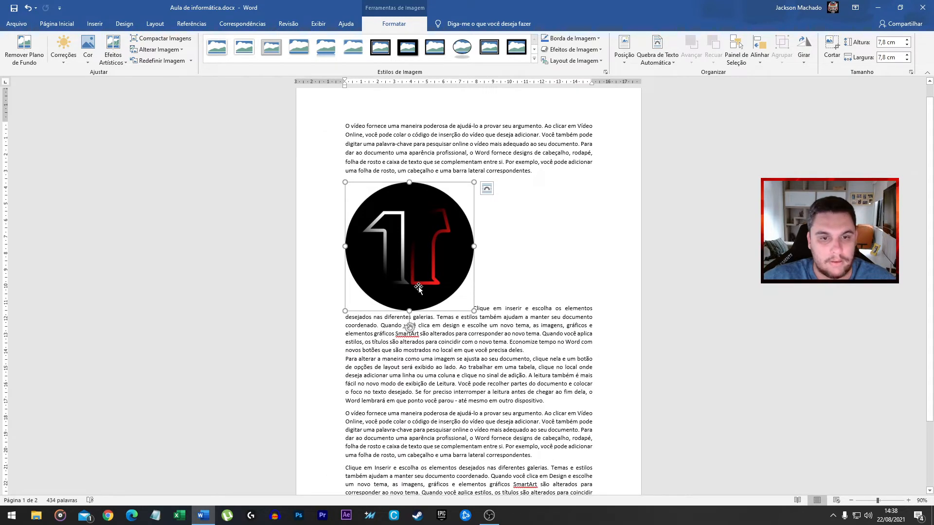
# - Rotate the logo back upright and deselect it, returning to the text beside it
pyautogui.moveTo(410, 327); pyautogui.dragTo(410, 187)
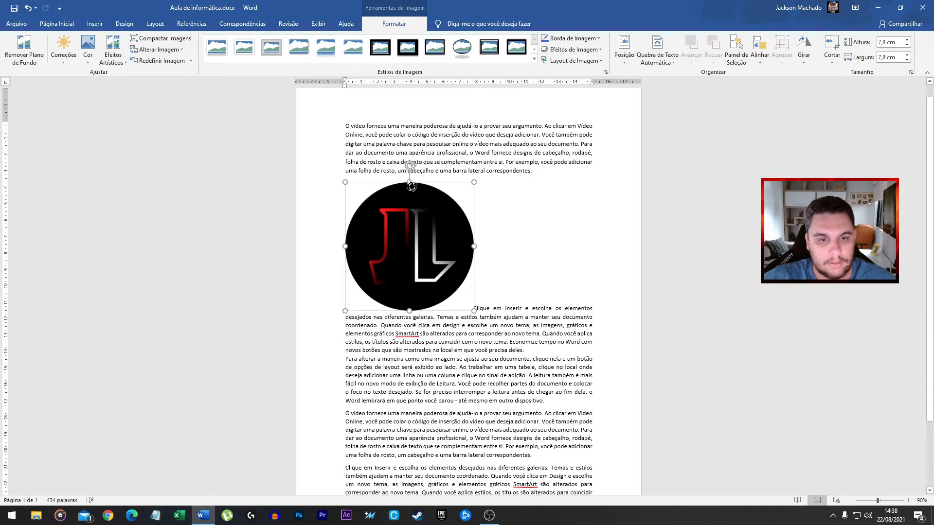
pyautogui.click(526, 274)
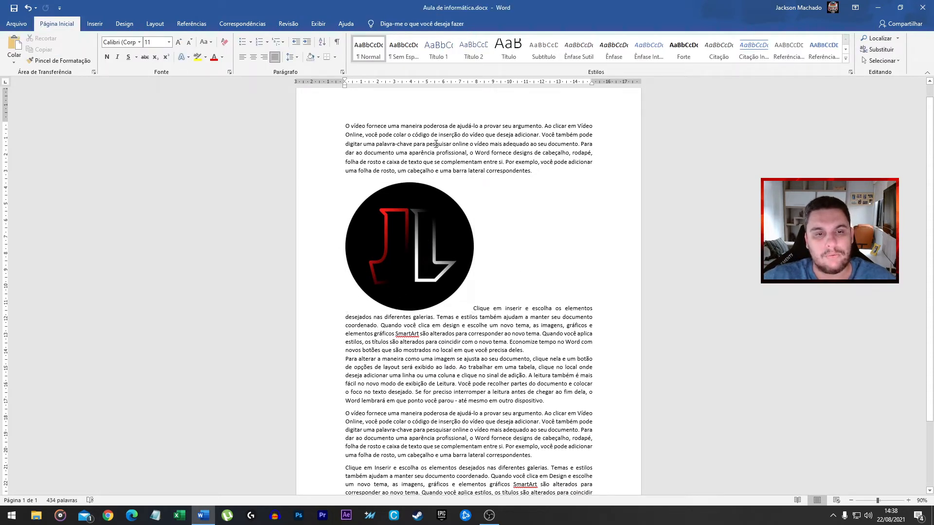
pyautogui.click(473, 309)
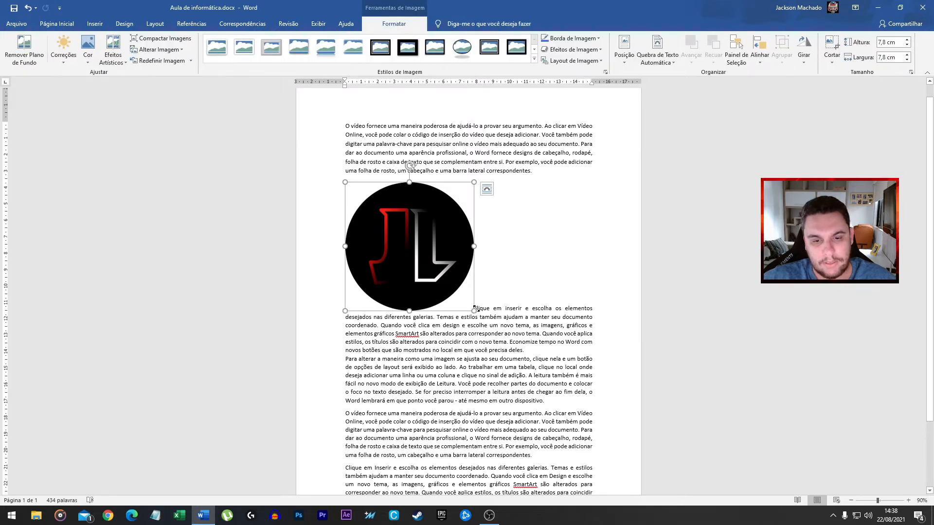
pyautogui.click(479, 309)
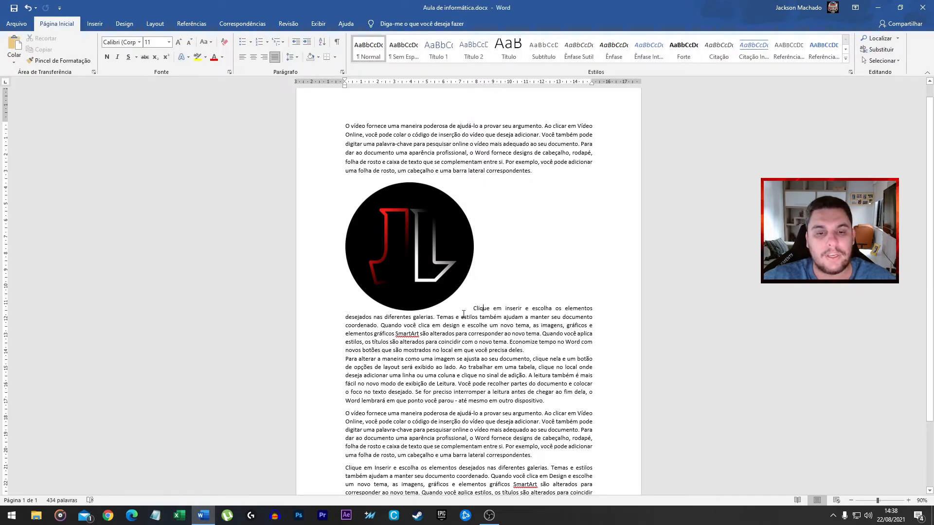
# - Set the logo's text wrapping to Quadrado (square) and nudge the picture slightly upward
pyautogui.click(440, 234)
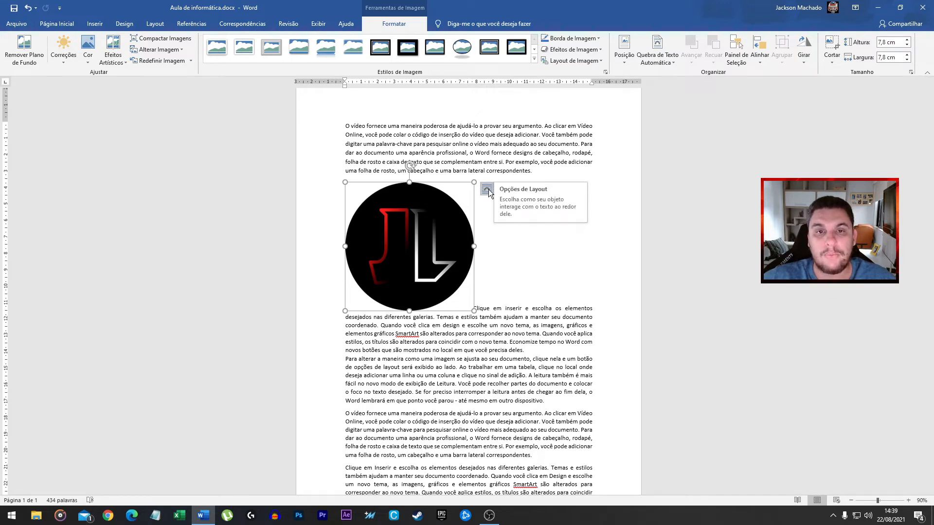
pyautogui.click(665, 60)
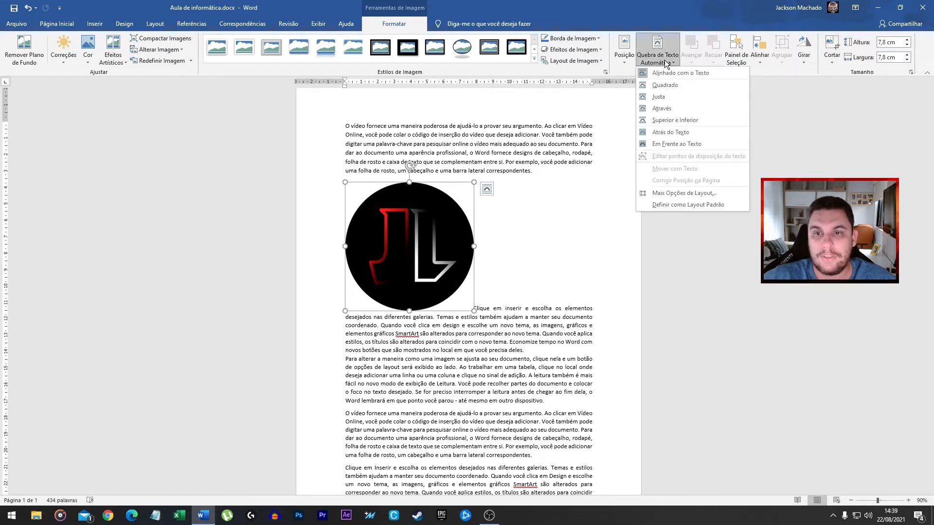
pyautogui.click(665, 60)
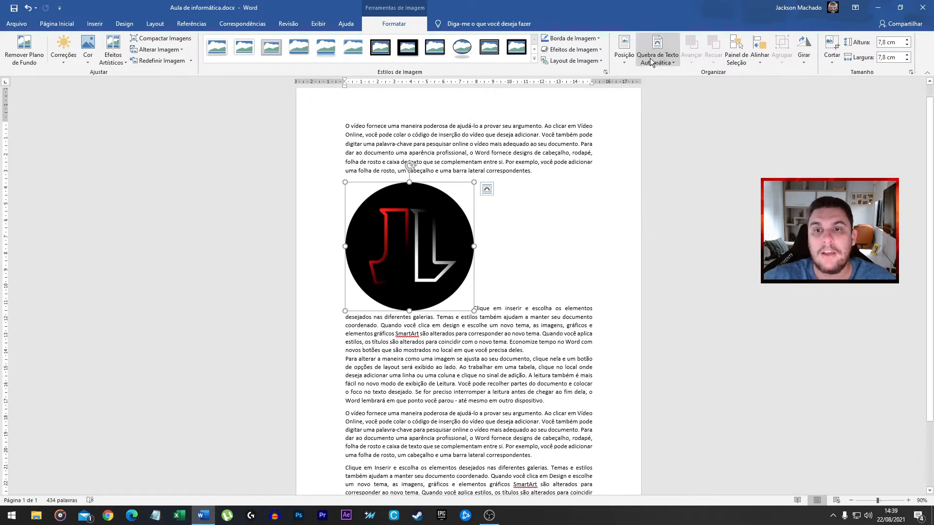
pyautogui.click(486, 190)
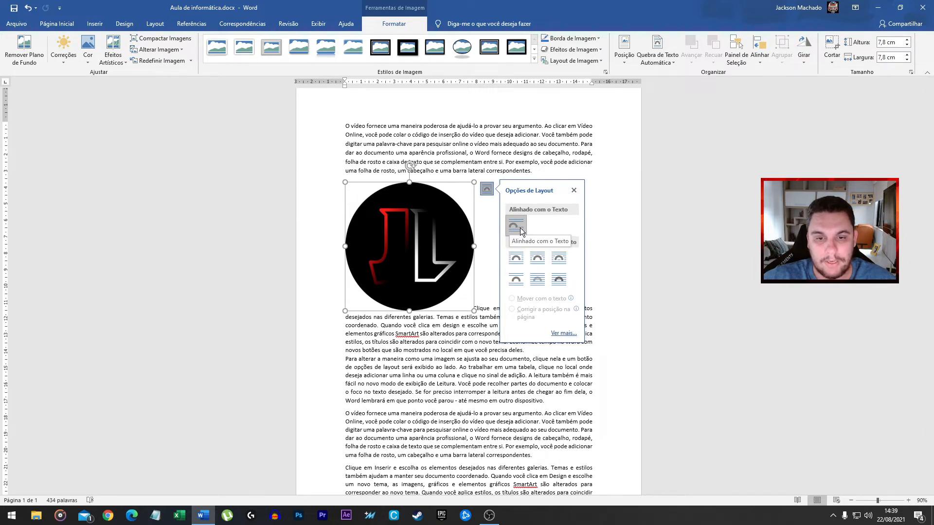
pyautogui.click(516, 259)
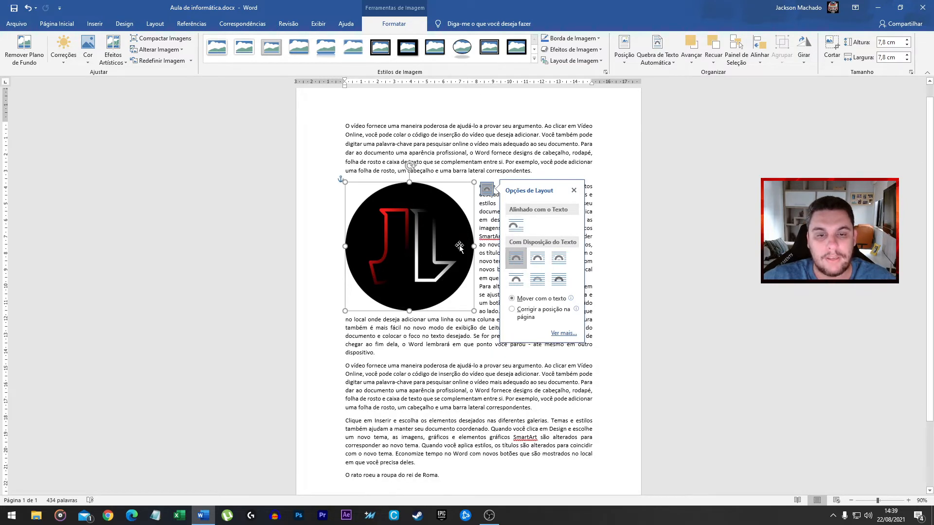
pyautogui.click(317, 209)
pyautogui.click(492, 187)
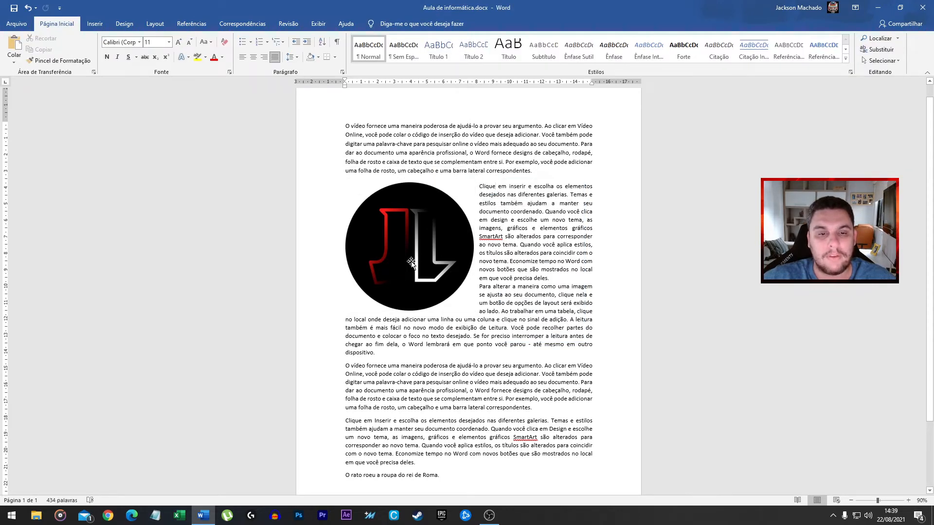
pyautogui.moveTo(412, 264)
pyautogui.mouseDown()
pyautogui.moveTo(529, 258)
pyautogui.moveTo(411, 258)
pyautogui.mouseUp()
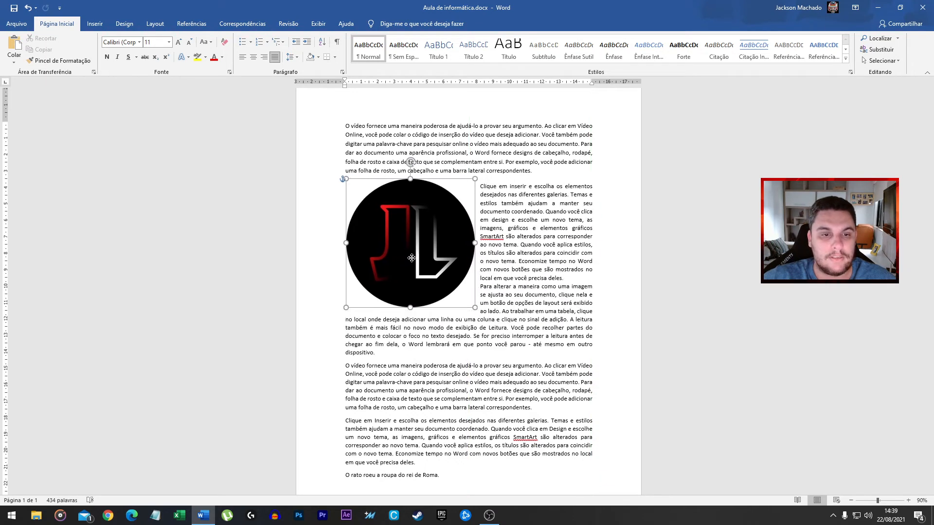
# - Change the logo's text wrapping to Justa (tight) and reposition the picture slightly higher, aligned with the left page margin
pyautogui.click(487, 188)
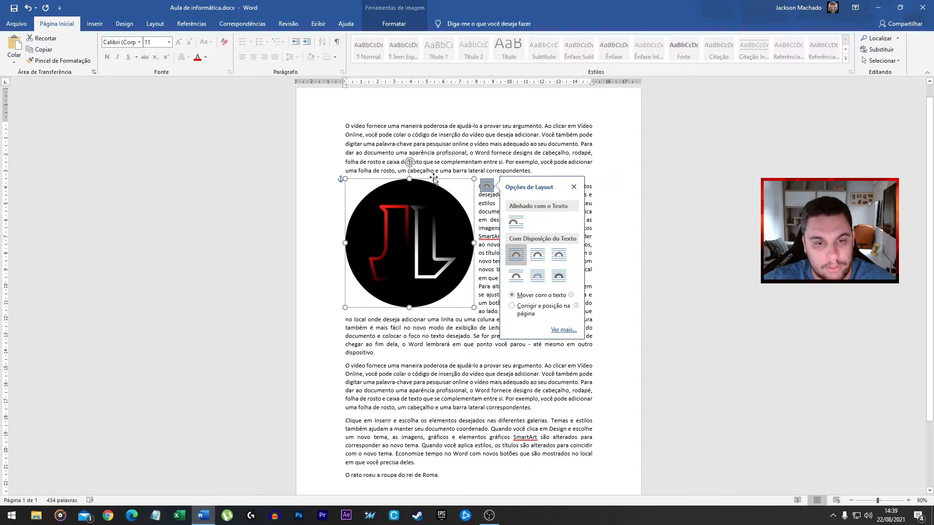
pyautogui.click(535, 255)
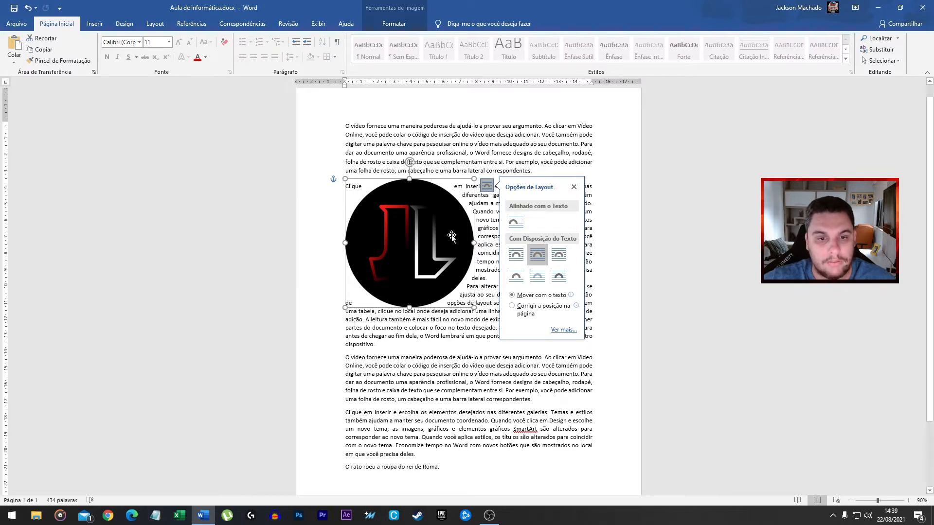
pyautogui.click(471, 368)
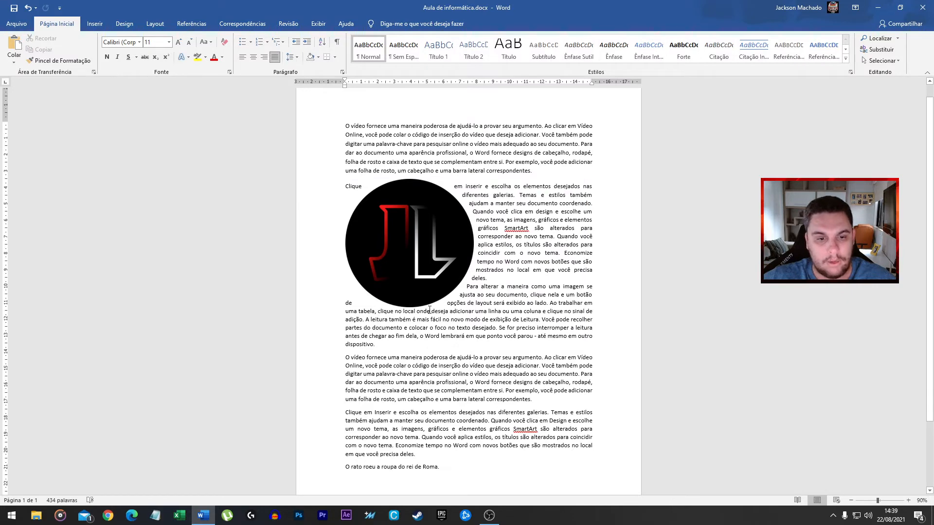
pyautogui.moveTo(393, 252); pyautogui.dragTo(430, 244)
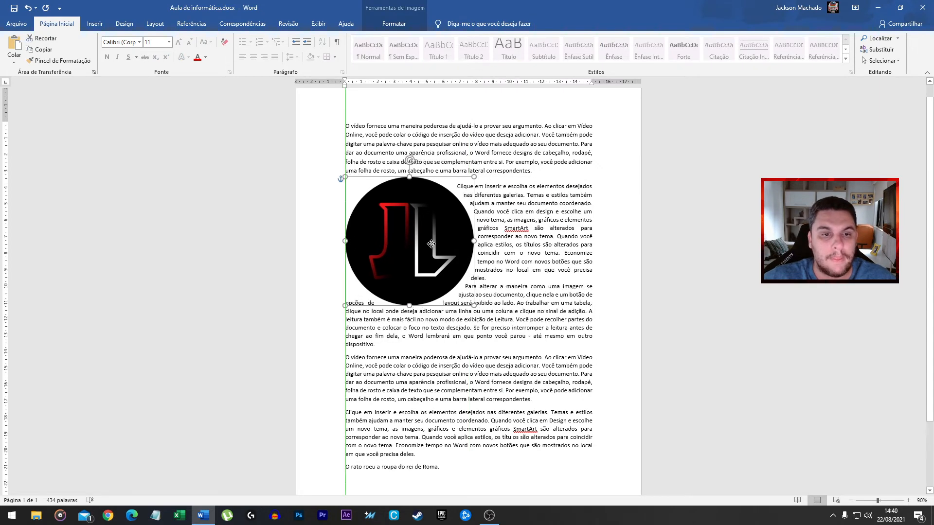
# - Place the logo behind the text using the Atrás do Texto layout option
pyautogui.click(486, 184)
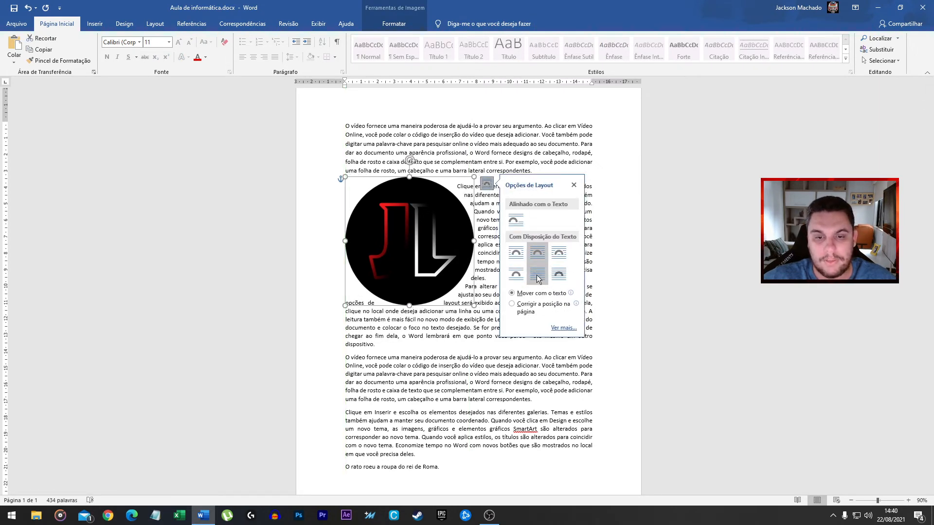
pyautogui.click(537, 276)
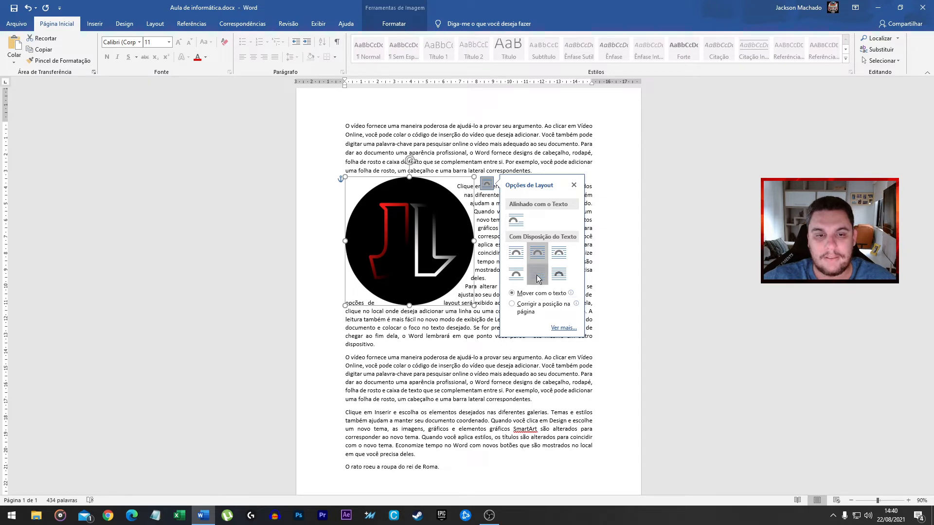
pyautogui.click(585, 416)
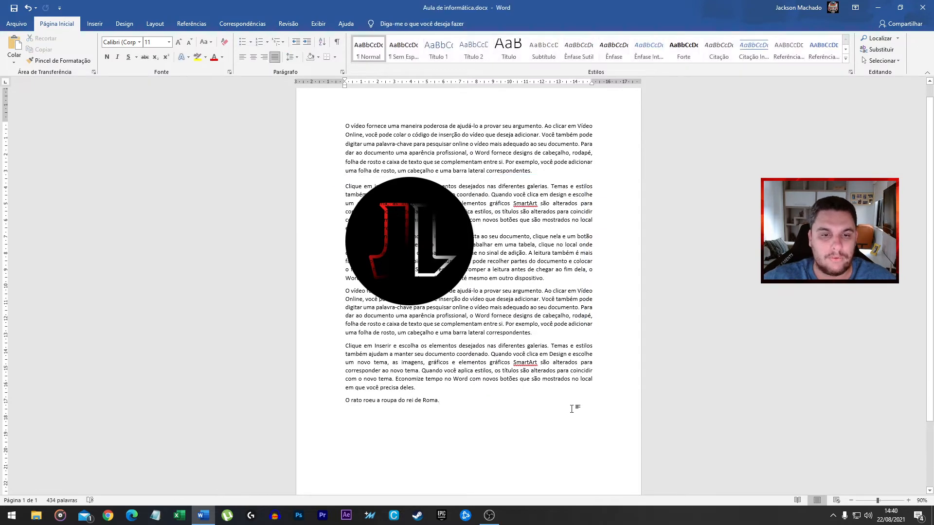
pyautogui.click(468, 227)
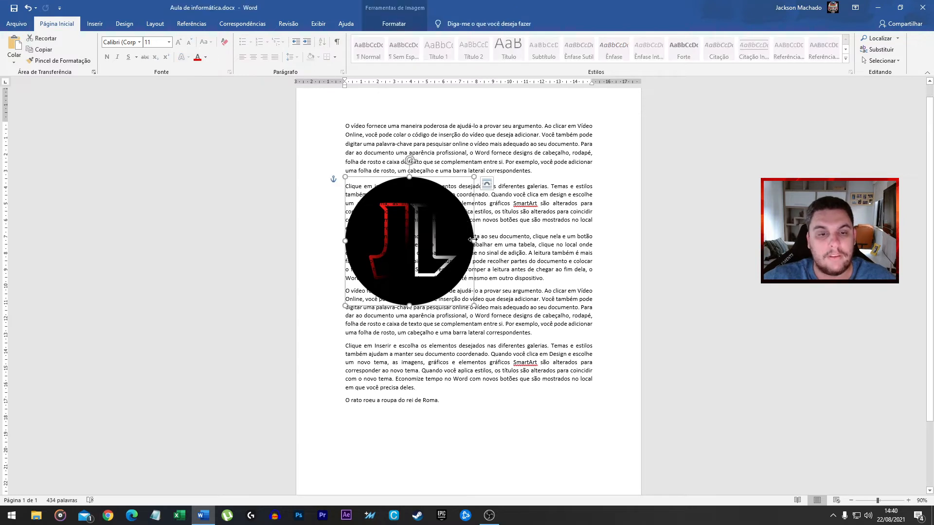
# - Place the logo in front of the text using the Em Frente ao Texto layout option
pyautogui.click(432, 186)
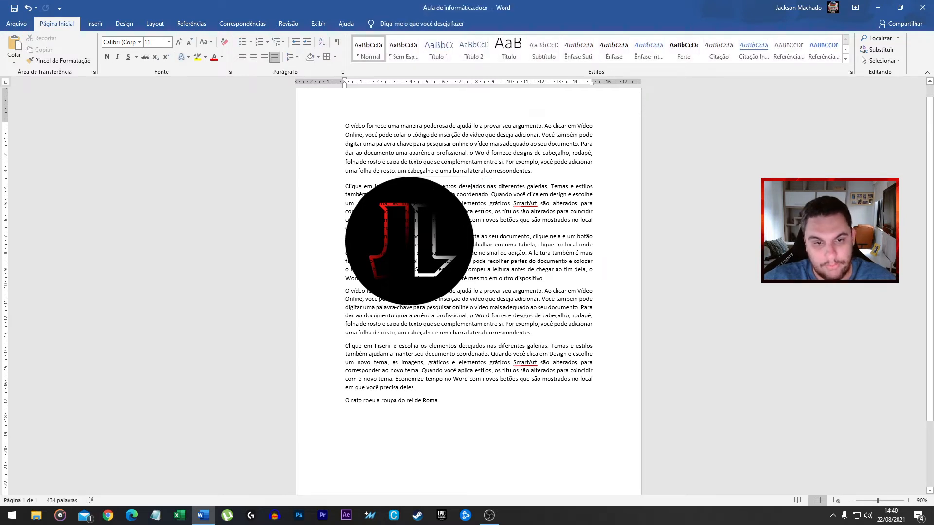
pyautogui.click(468, 230)
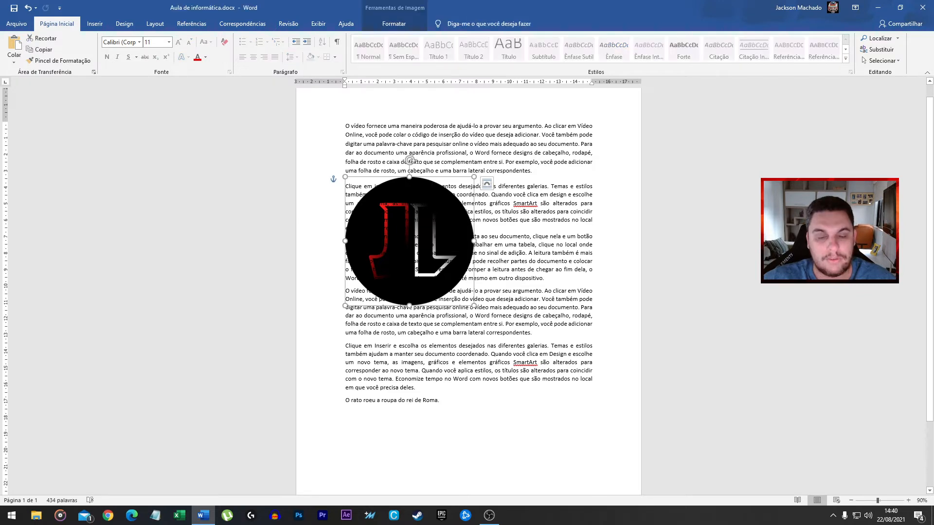
pyautogui.click(486, 183)
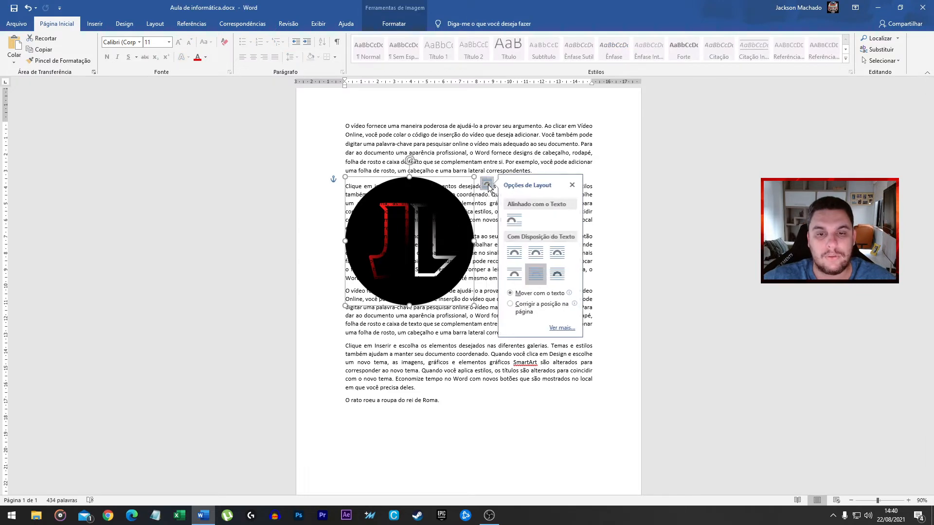
pyautogui.click(554, 276)
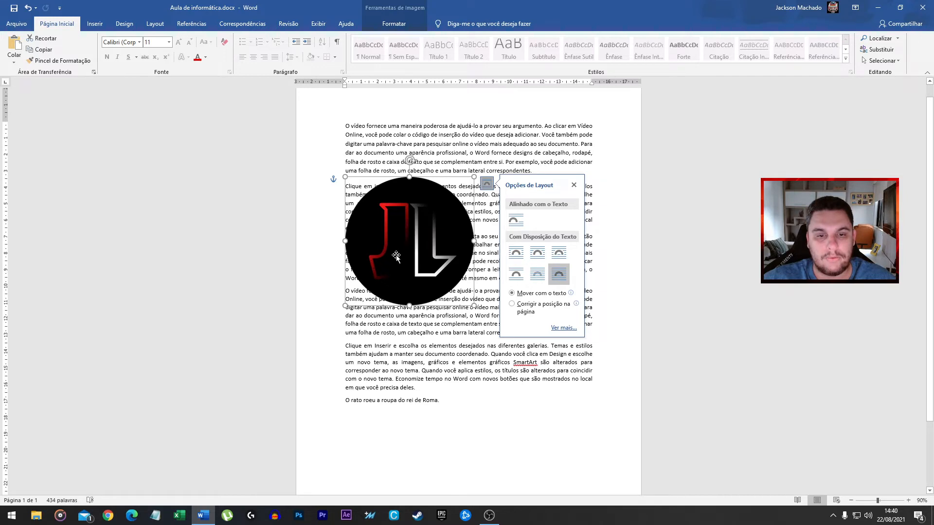
pyautogui.click(679, 258)
# - Try moving the logo over the text toward the page's centre and undo the move
pyautogui.moveTo(422, 239); pyautogui.dragTo(474, 259)
pyautogui.hotkey('ctrl', 'z')
pyautogui.hotkey('ctrl', 'z')
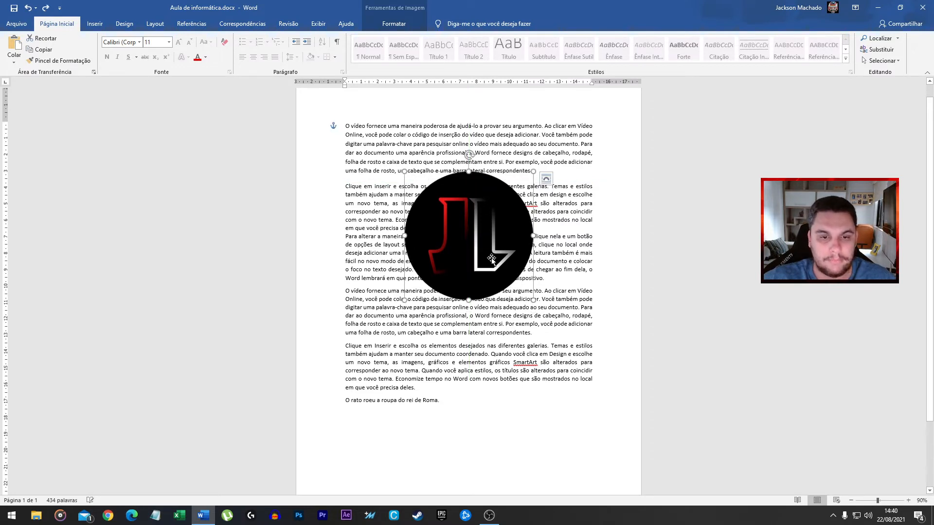
# - Set the logo's text wrapping to Superior e Inferior and move the picture toward the centre of the page
pyautogui.click(487, 183)
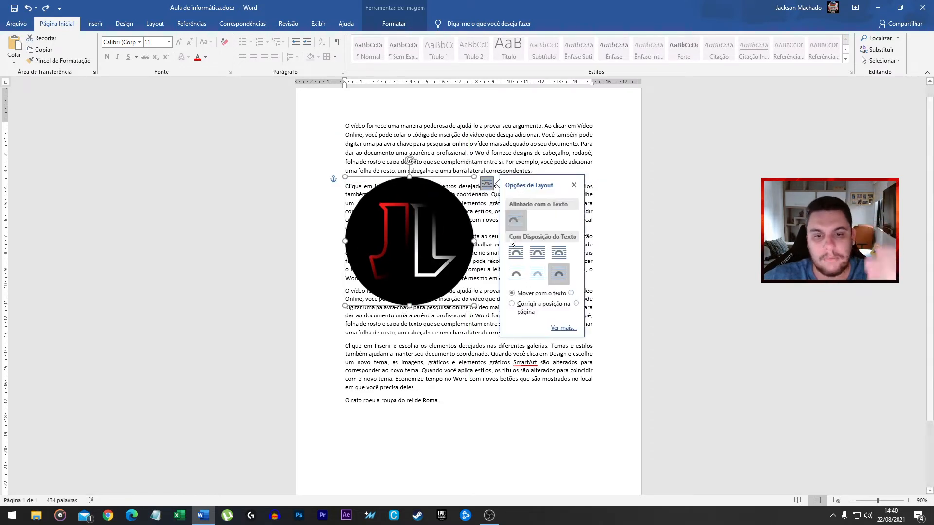
pyautogui.click(516, 273)
pyautogui.click(305, 184)
pyautogui.moveTo(245, 247); pyautogui.dragTo(305, 269)
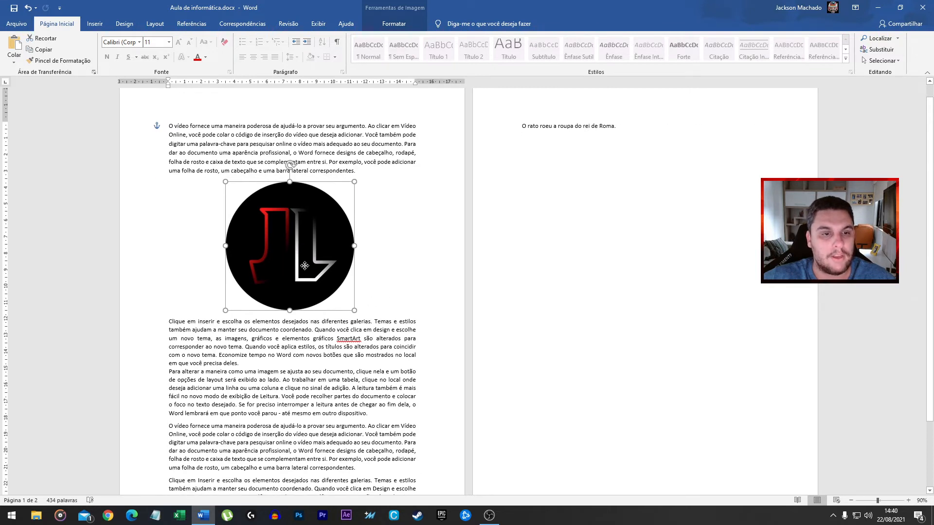
# - Undo the logo's moves and shift the picture slightly inward from the page's left margin
pyautogui.hotkey('ctrl', 'z')
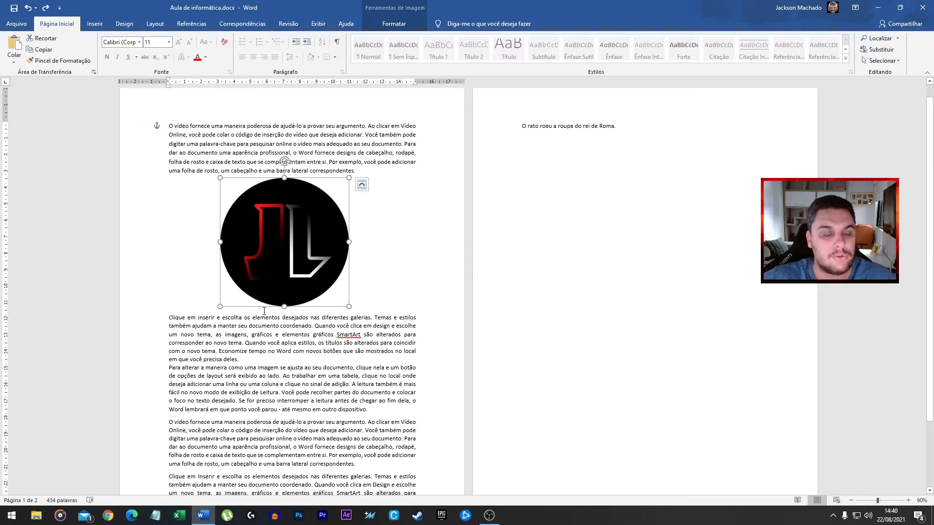
pyautogui.hotkey('ctrl', 'z')
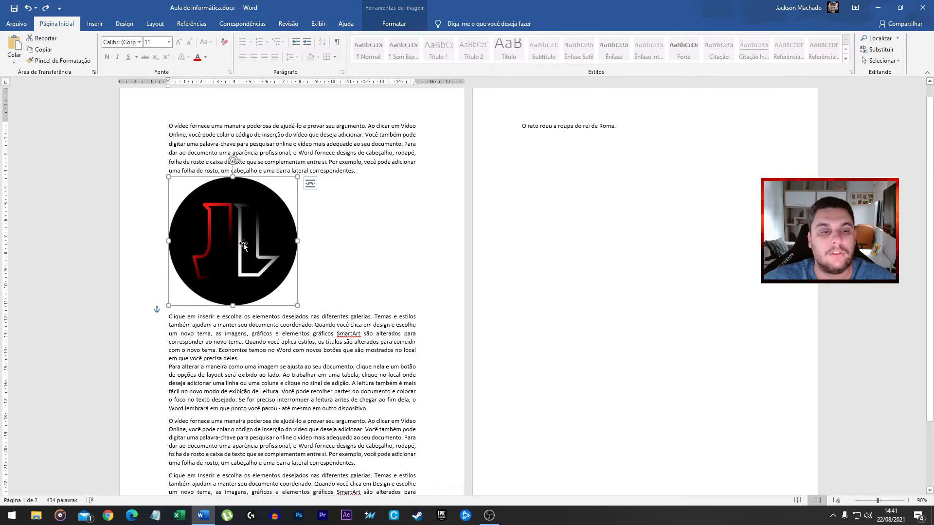
pyautogui.moveTo(266, 261); pyautogui.dragTo(252, 241)
# - Set the logo's text wrapping to Quadrado and align the picture with the left page margin, just below the first paragraph
pyautogui.click(316, 184)
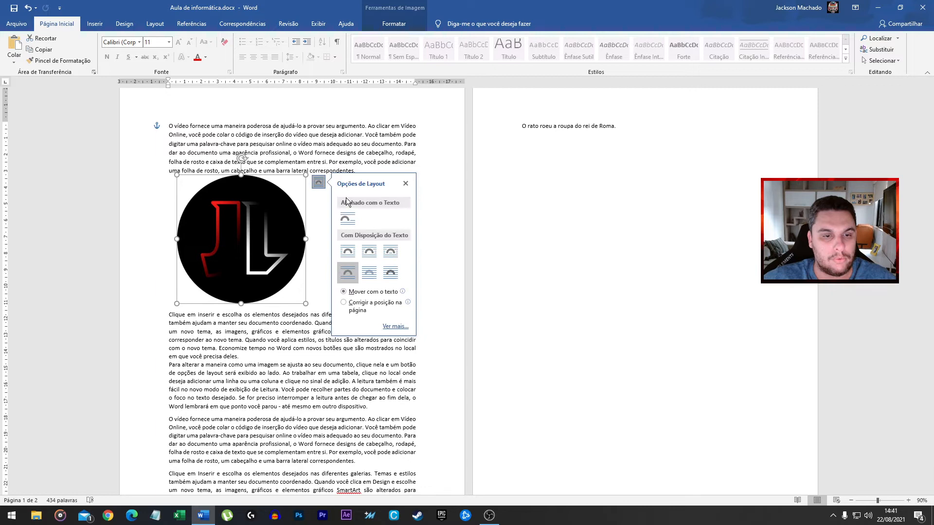
pyautogui.click(347, 251)
pyautogui.moveTo(410, 258); pyautogui.dragTo(402, 257)
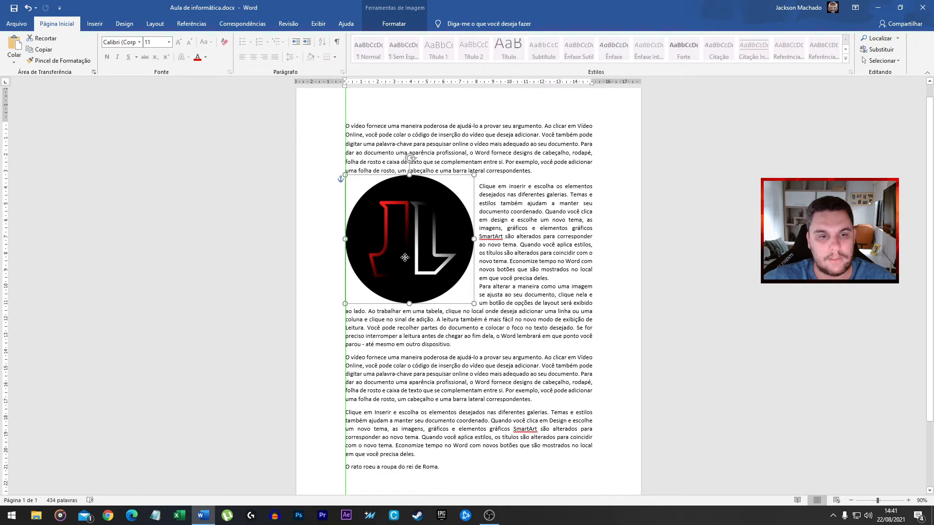
pyautogui.click(467, 327)
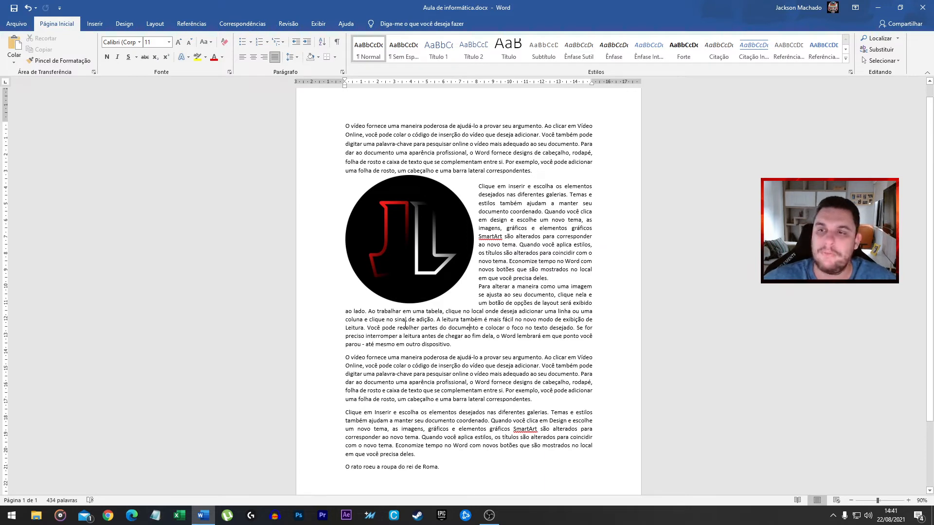
pyautogui.moveTo(408, 252); pyautogui.dragTo(403, 266)
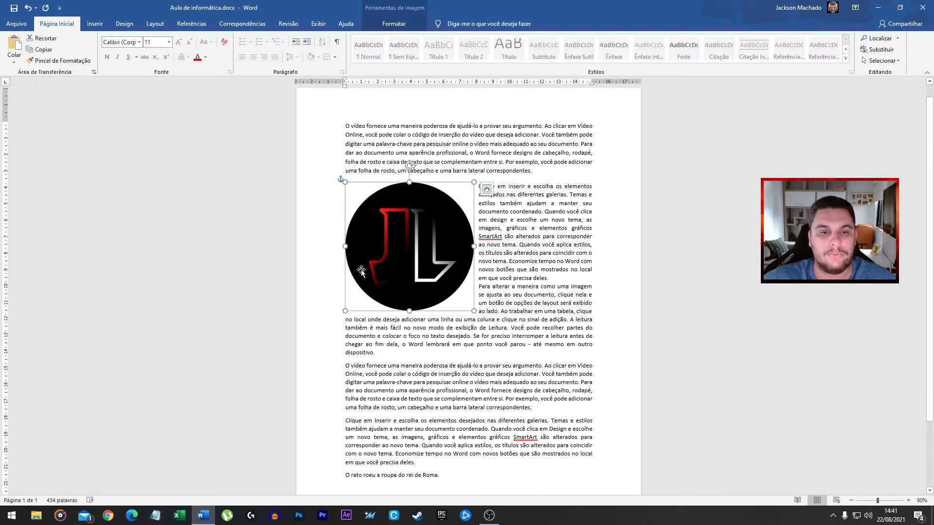
pyautogui.click(325, 265)
pyautogui.click(366, 120)
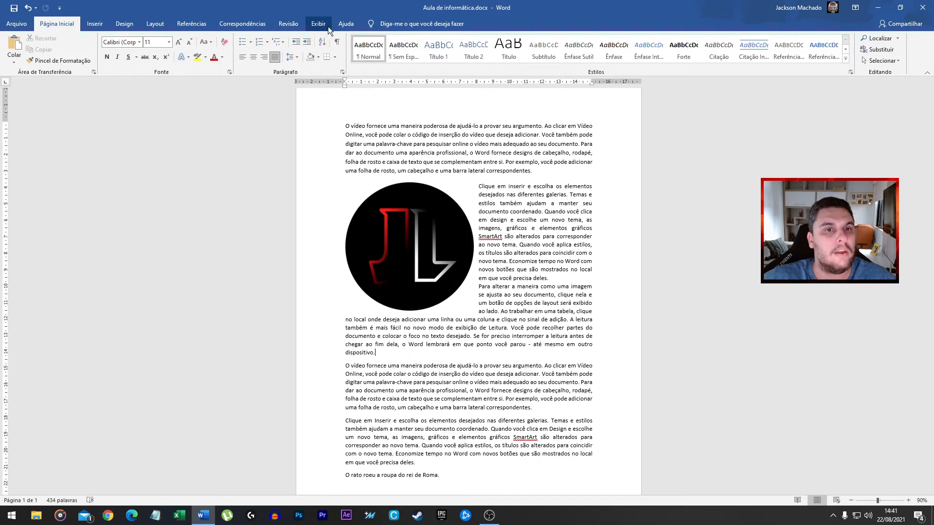
# - Examine the picture formatting tools and the automatic text wrapping options for the selected logo
pyautogui.click(412, 250)
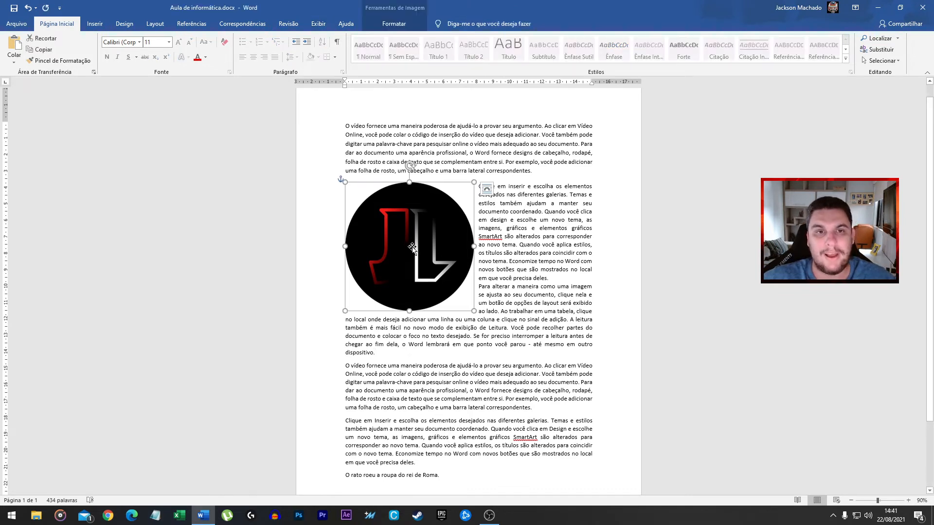
pyautogui.click(391, 23)
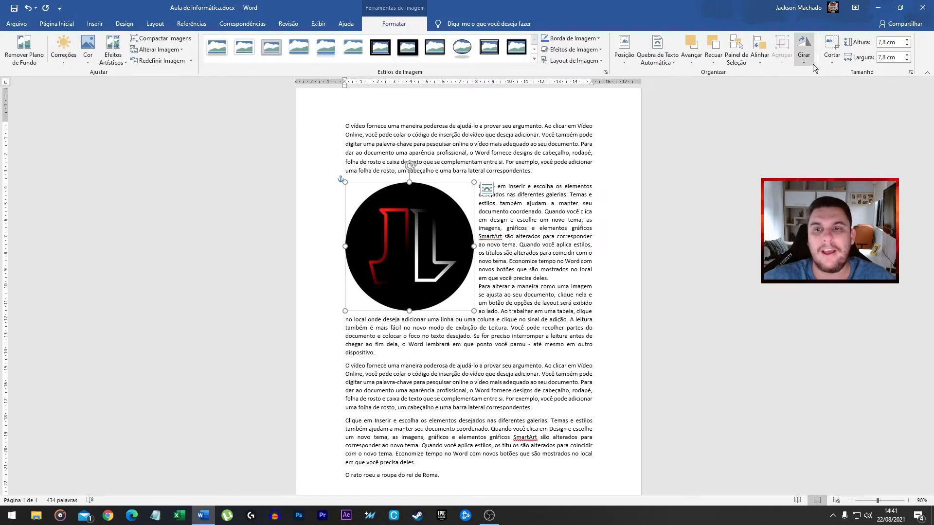
pyautogui.click(660, 55)
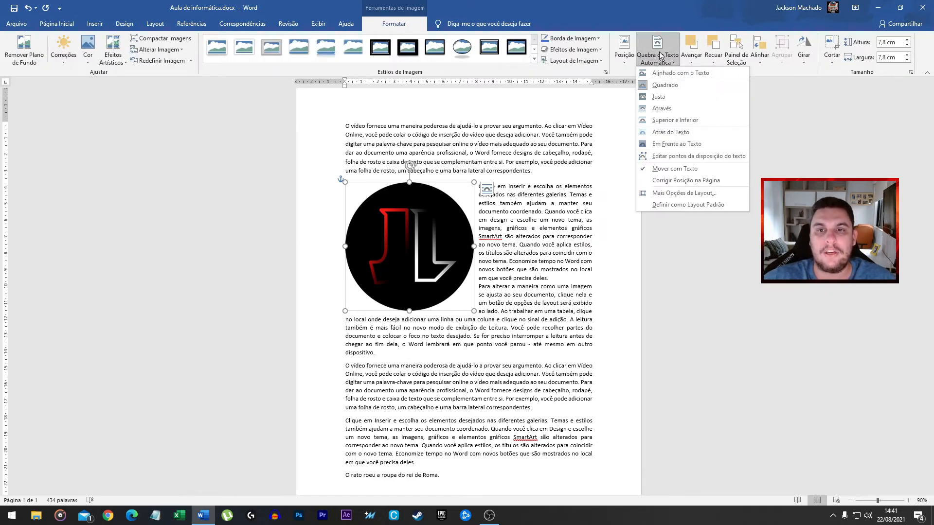
pyautogui.click(660, 55)
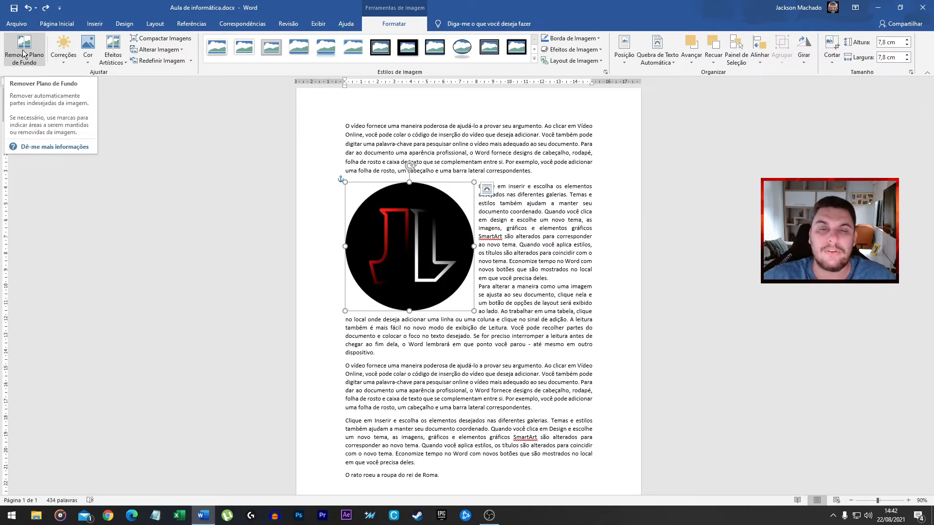
pyautogui.click(121, 104)
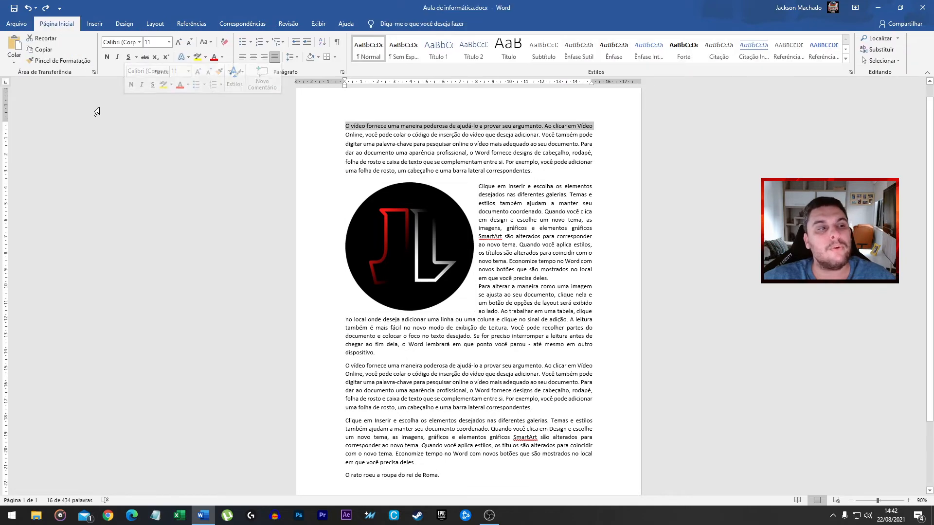
pyautogui.click(412, 187)
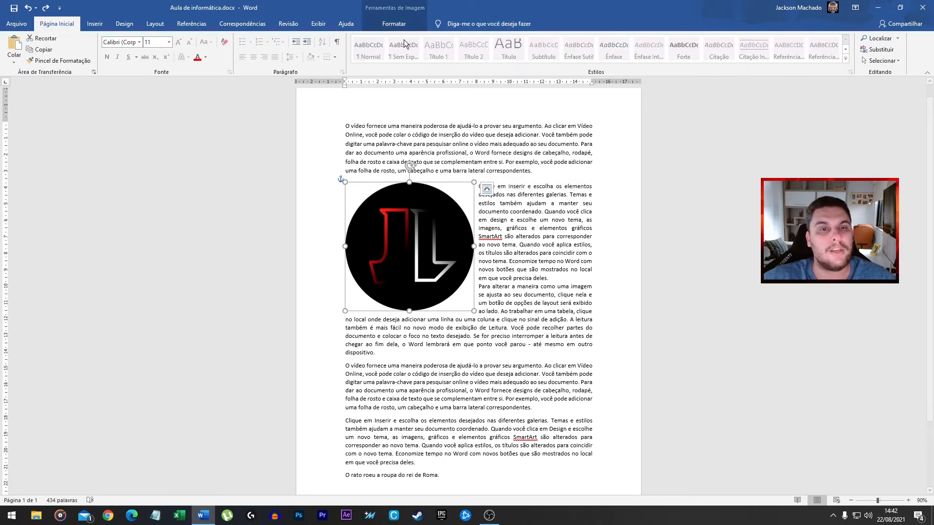
pyautogui.click(398, 28)
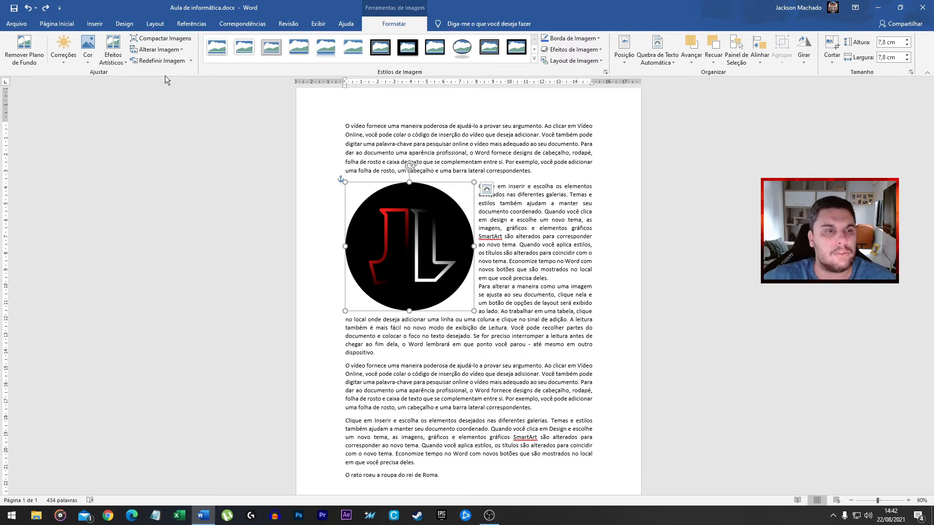
# - Preview the brightness and contrast corrections, recolouring choices and artistic effects on the logo without applying any
pyautogui.click(66, 57)
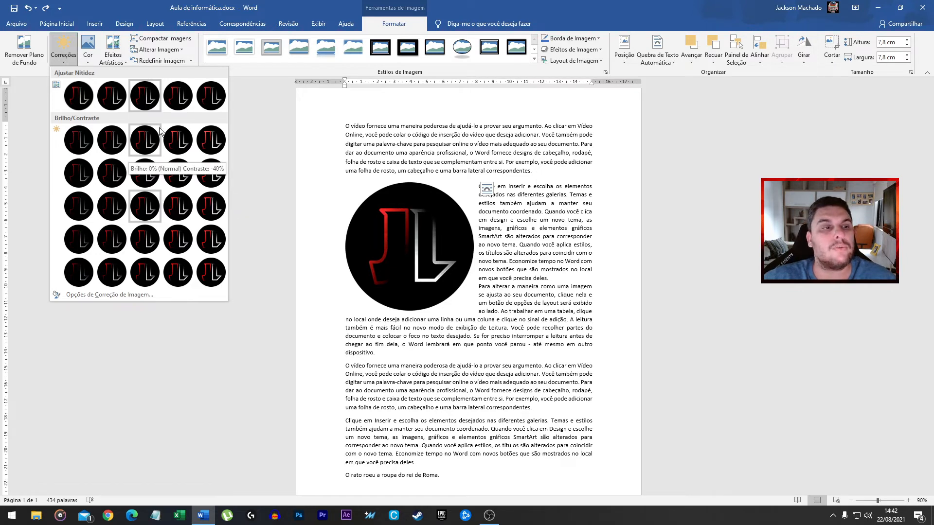
pyautogui.click(88, 55)
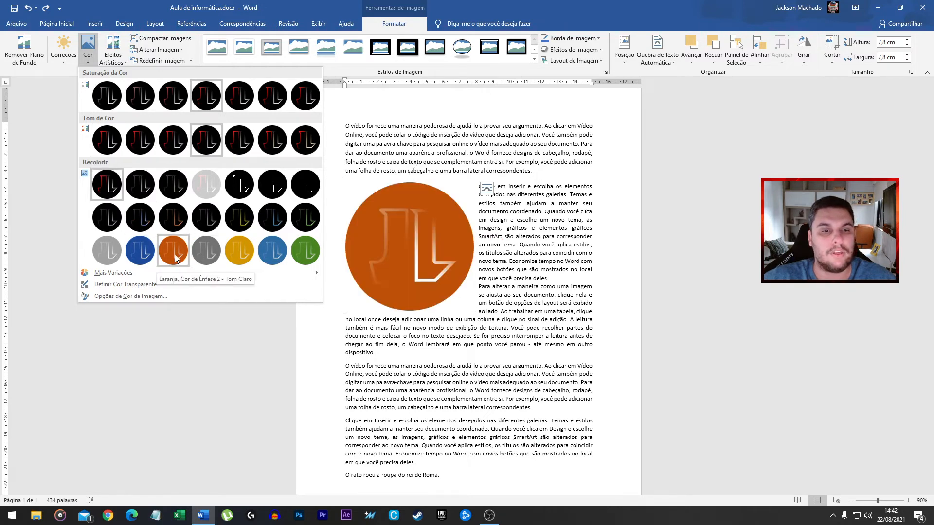
pyautogui.click(113, 52)
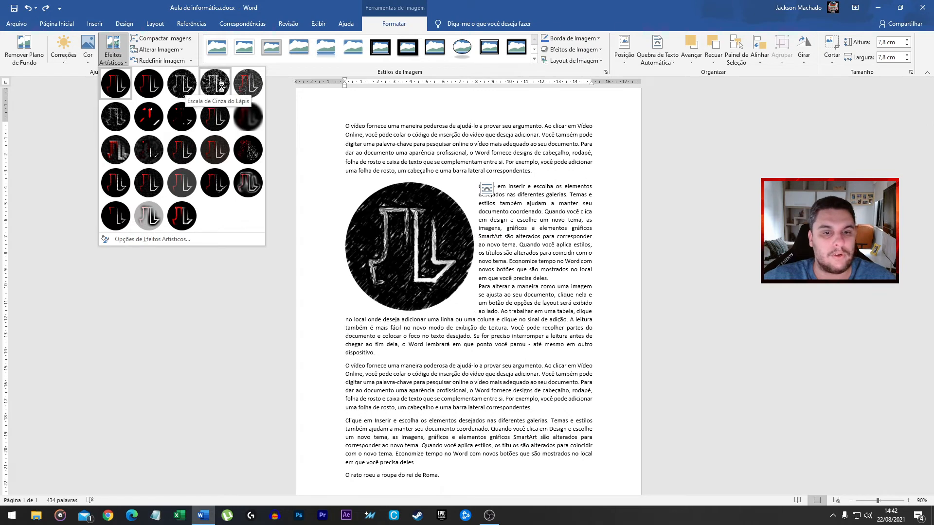
pyautogui.click(107, 65)
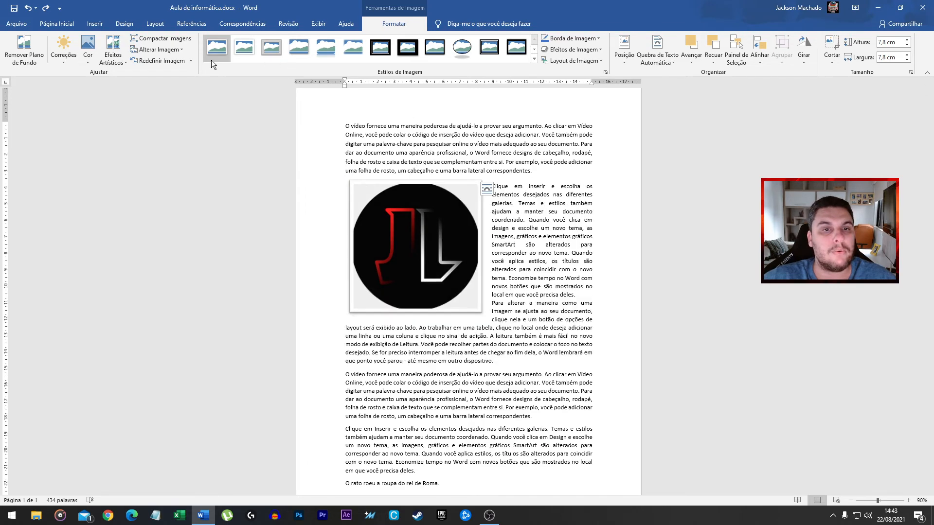
# - Preview the picture styles and picture layouts on the logo without applying any
pyautogui.click(533, 59)
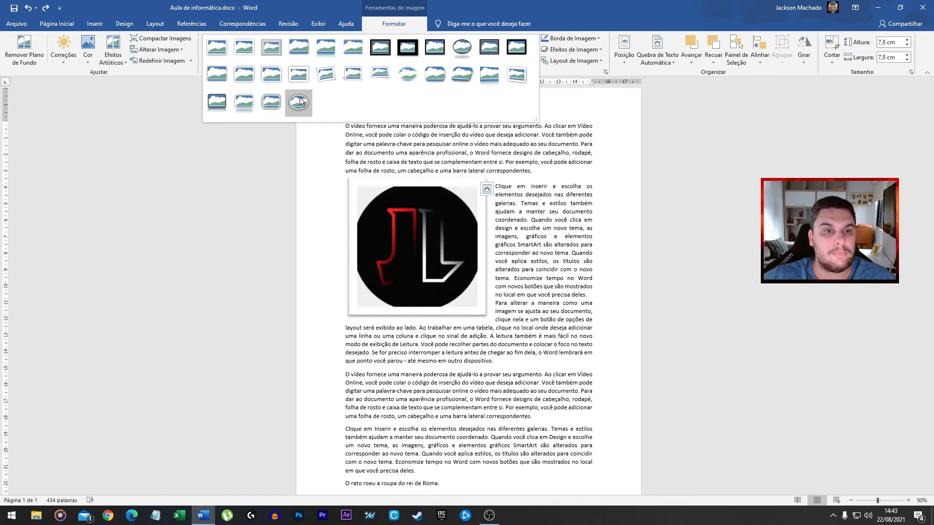
pyautogui.click(404, 22)
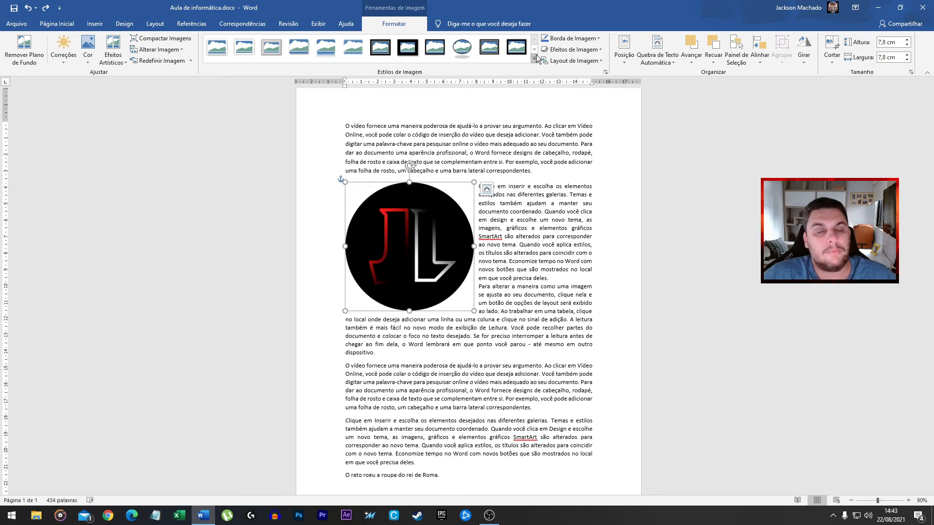
pyautogui.click(535, 58)
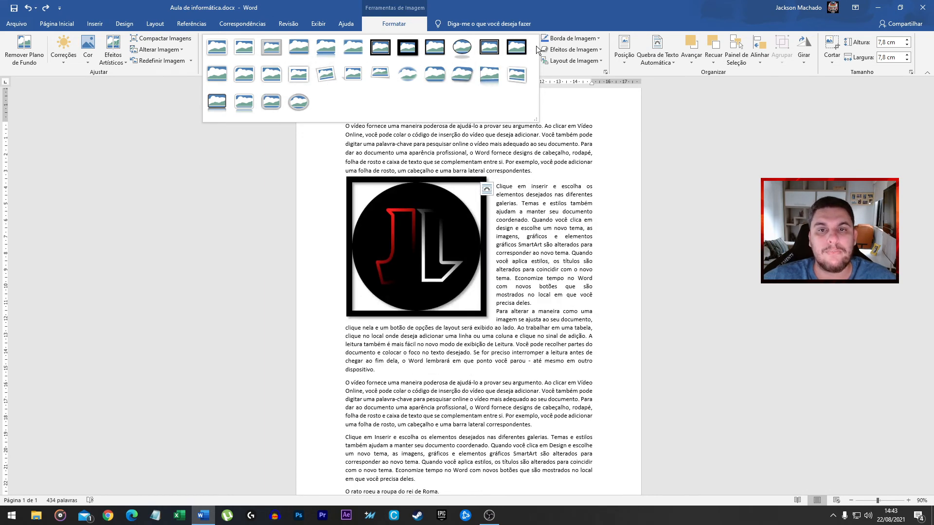
pyautogui.click(600, 75)
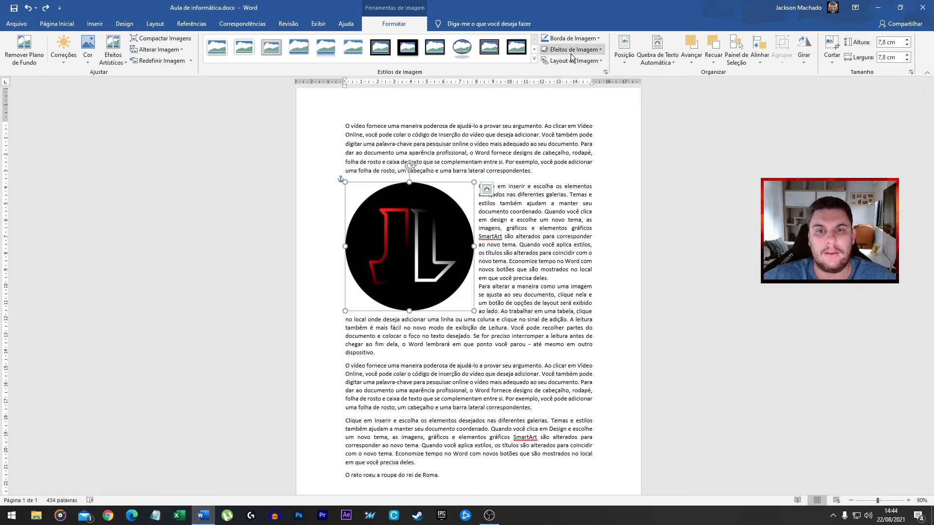
pyautogui.click(586, 64)
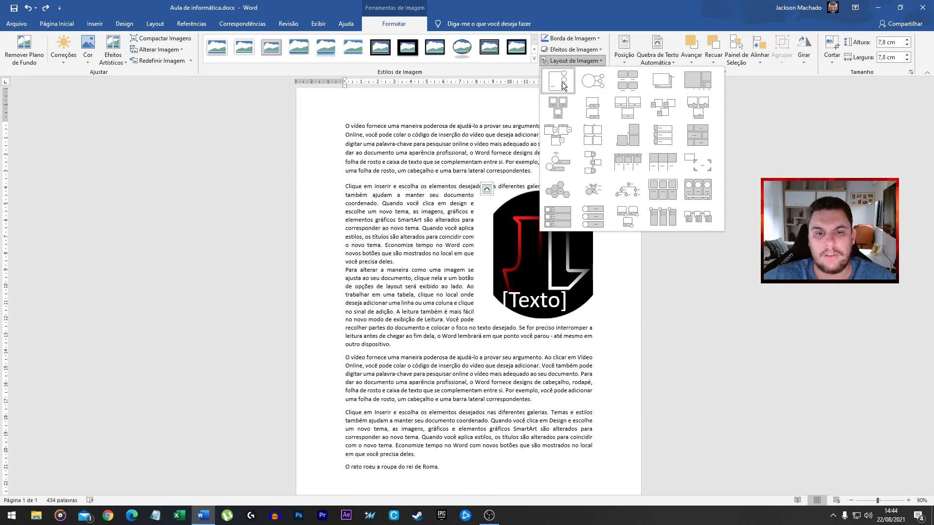
pyautogui.click(465, 75)
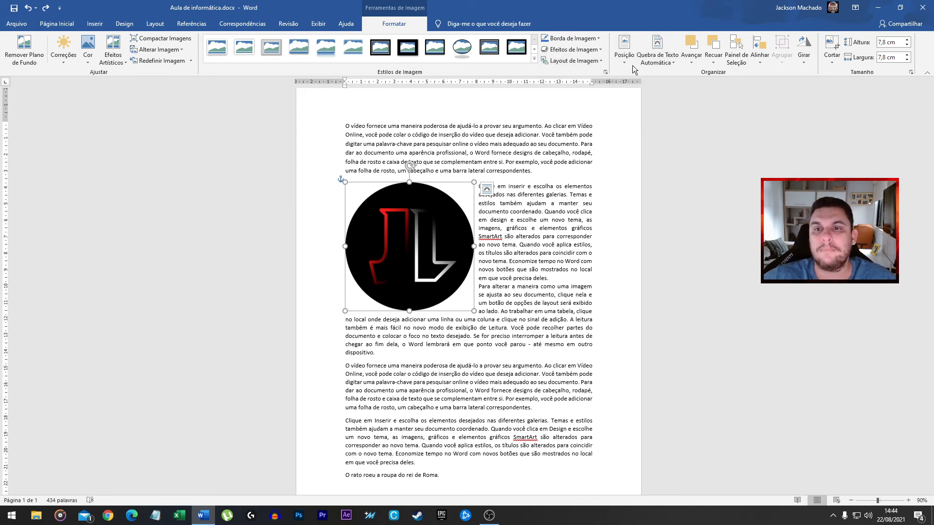
# - Apply Quadrado text wrapping to the logo and move the picture slightly down along the left page margin
pyautogui.click(663, 58)
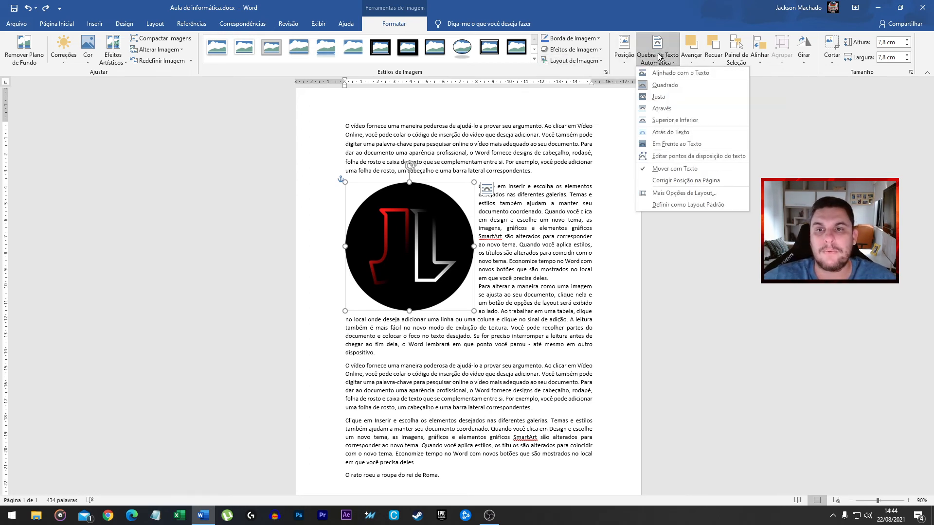
pyautogui.click(664, 85)
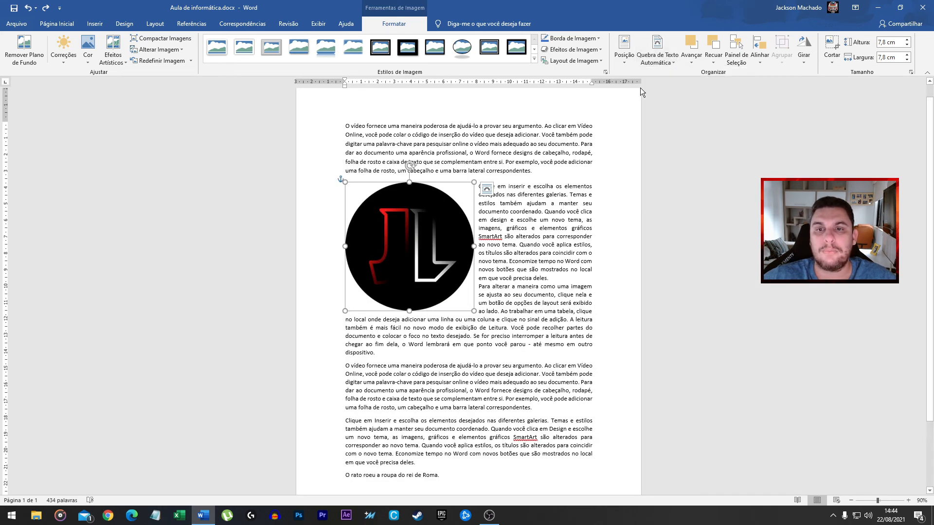
pyautogui.click(620, 57)
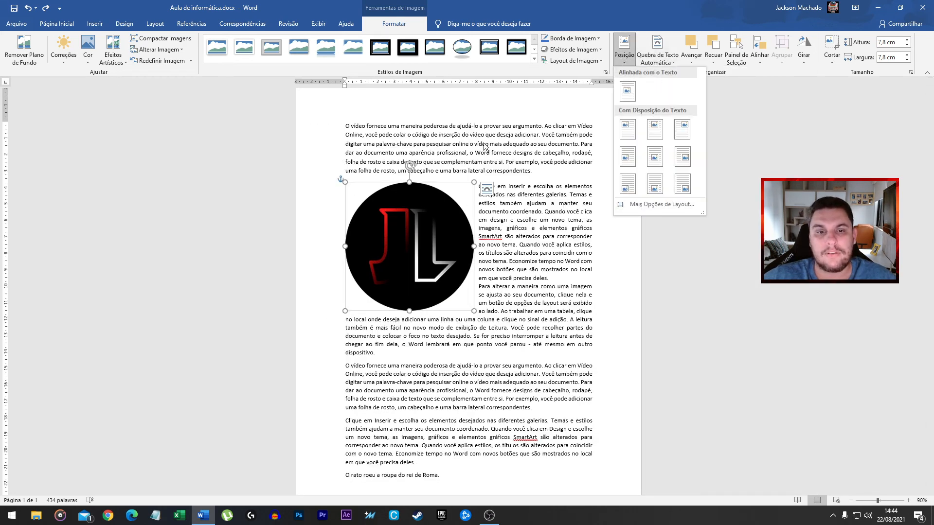
pyautogui.click(427, 236)
pyautogui.moveTo(427, 236); pyautogui.dragTo(400, 235)
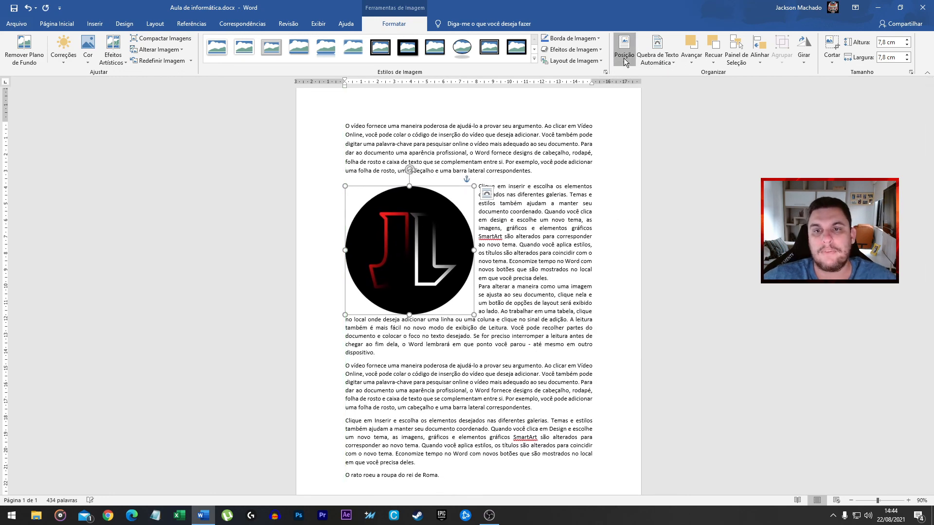
# - Preview the preset page positions for the logo without choosing one
pyautogui.click(625, 60)
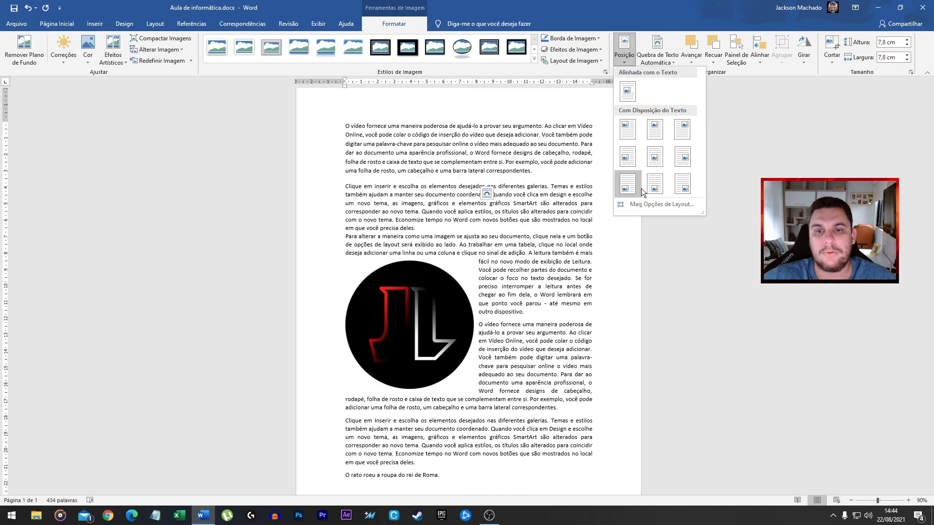
pyautogui.click(730, 262)
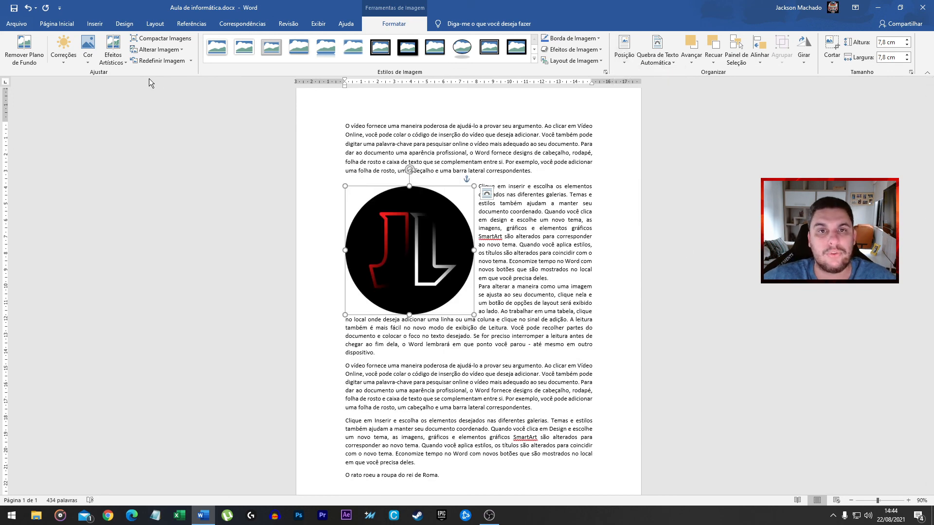